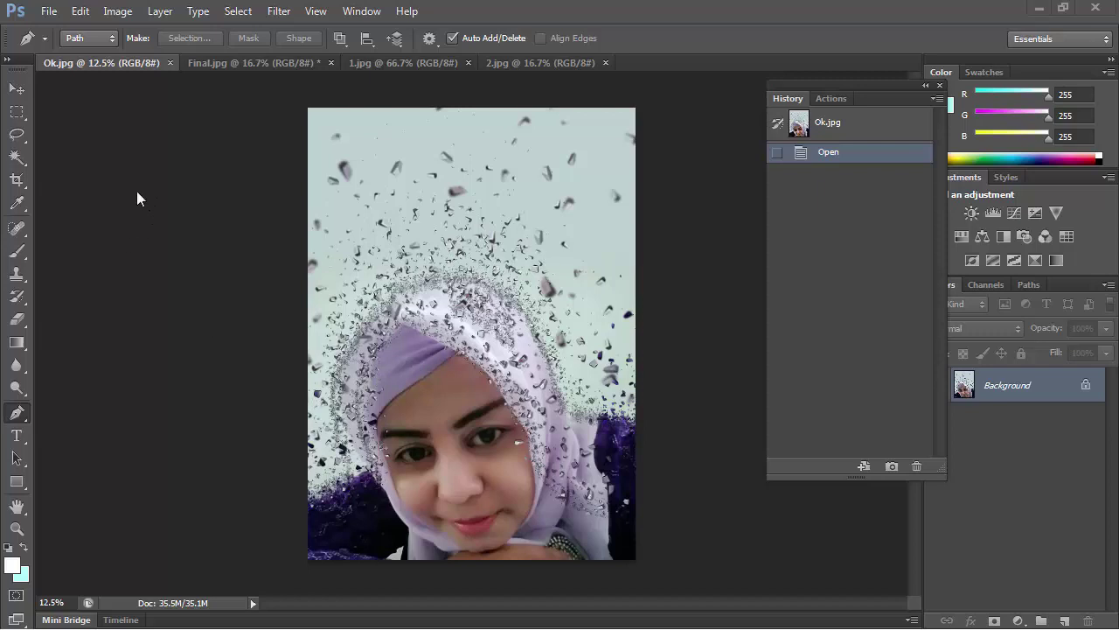
# - View the finished Final.jpg example, then bring the 3D Dispersion action folder window forward
pyautogui.click(250, 62)
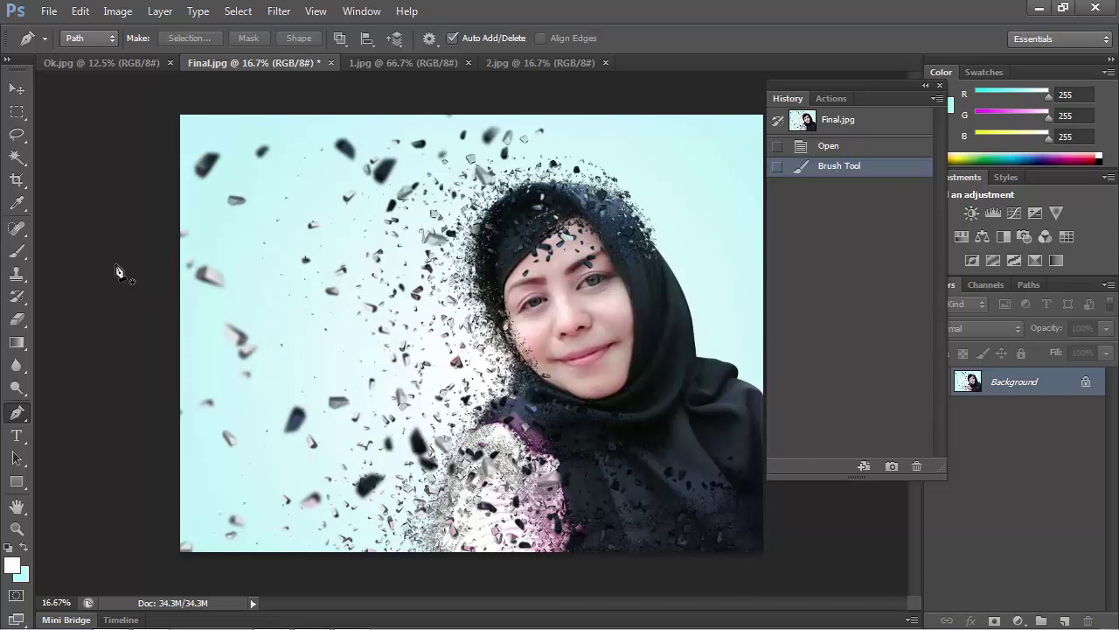
pyautogui.click(110, 617)
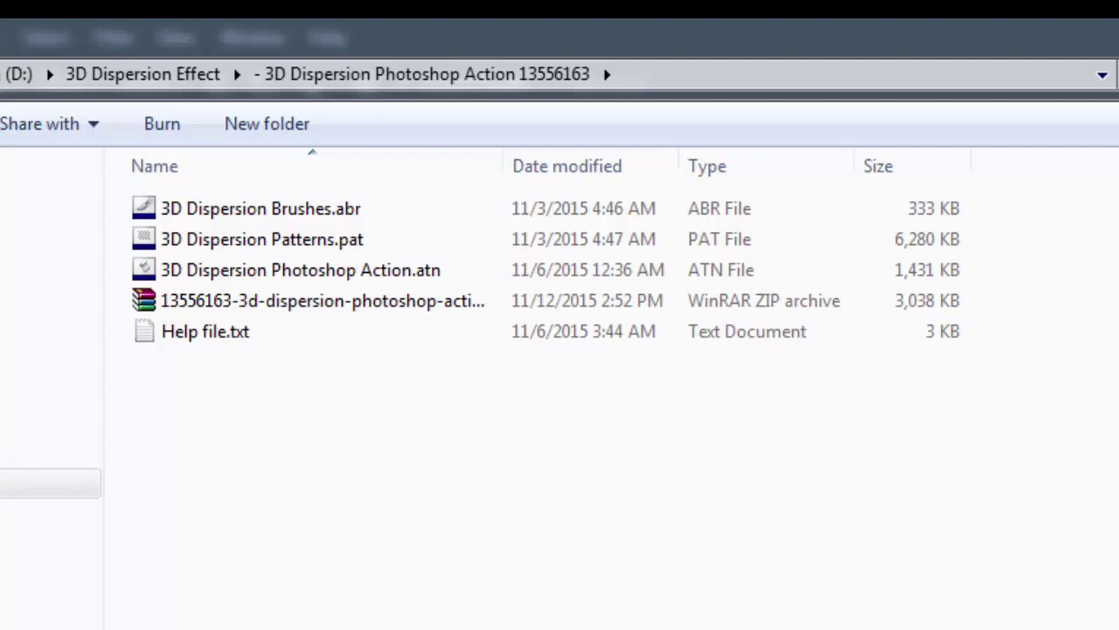
# - Go back up to the 3D Dispersion Effect folder, select 1.jpg, and return to Photoshop
pyautogui.press('BackSpace')
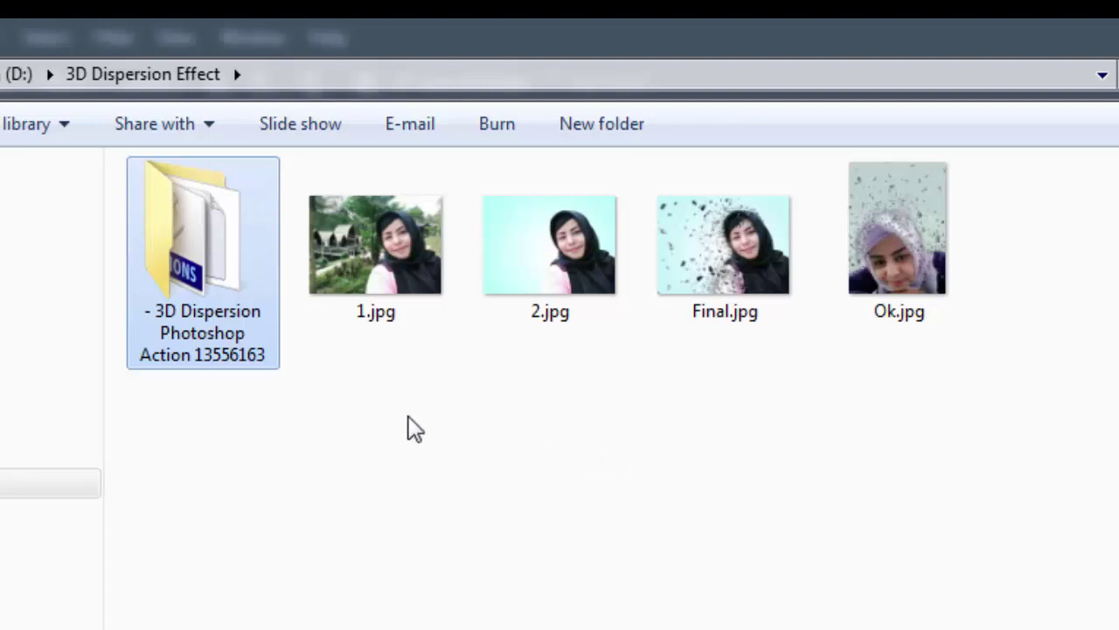
pyautogui.click(377, 255)
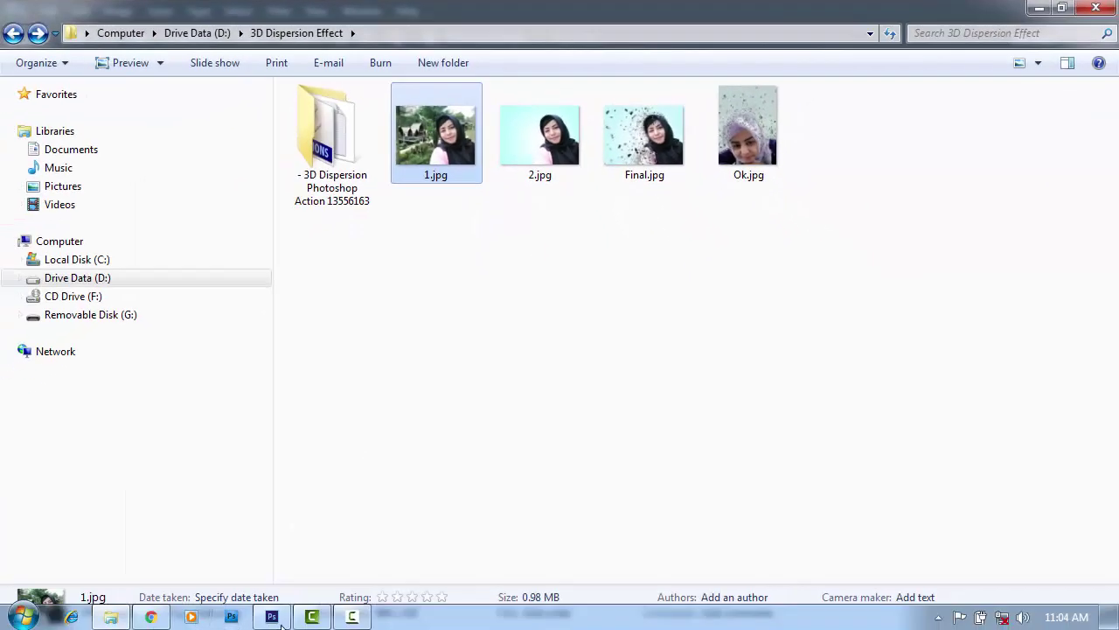
pyautogui.click(269, 621)
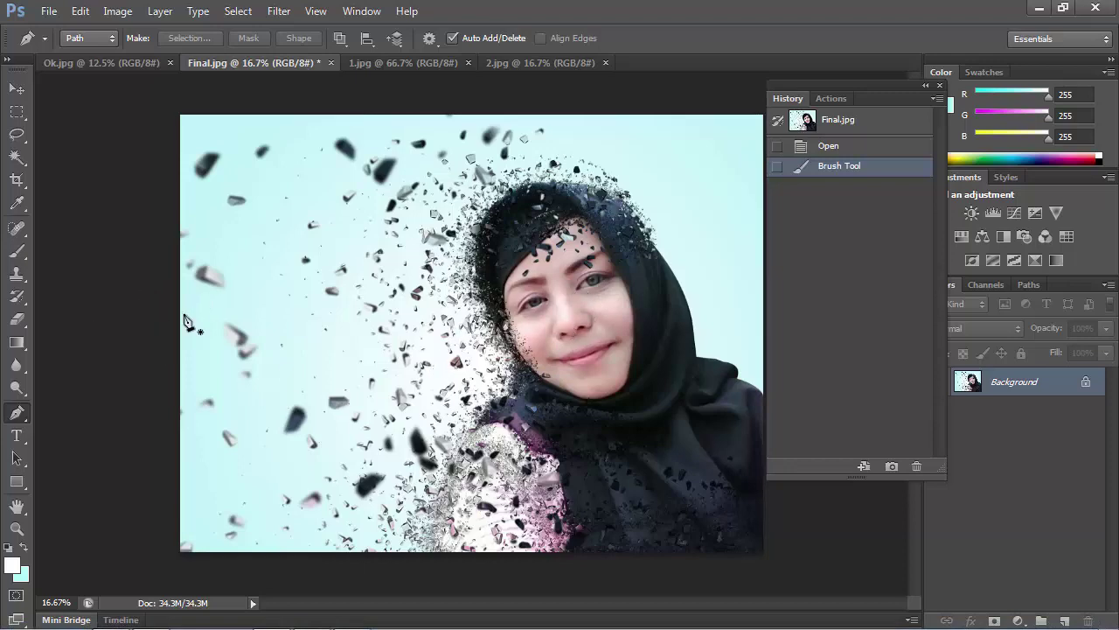
# - Compare the original 1.jpg with Final.jpg, then switch to the 2.jpg portrait
pyautogui.click(396, 61)
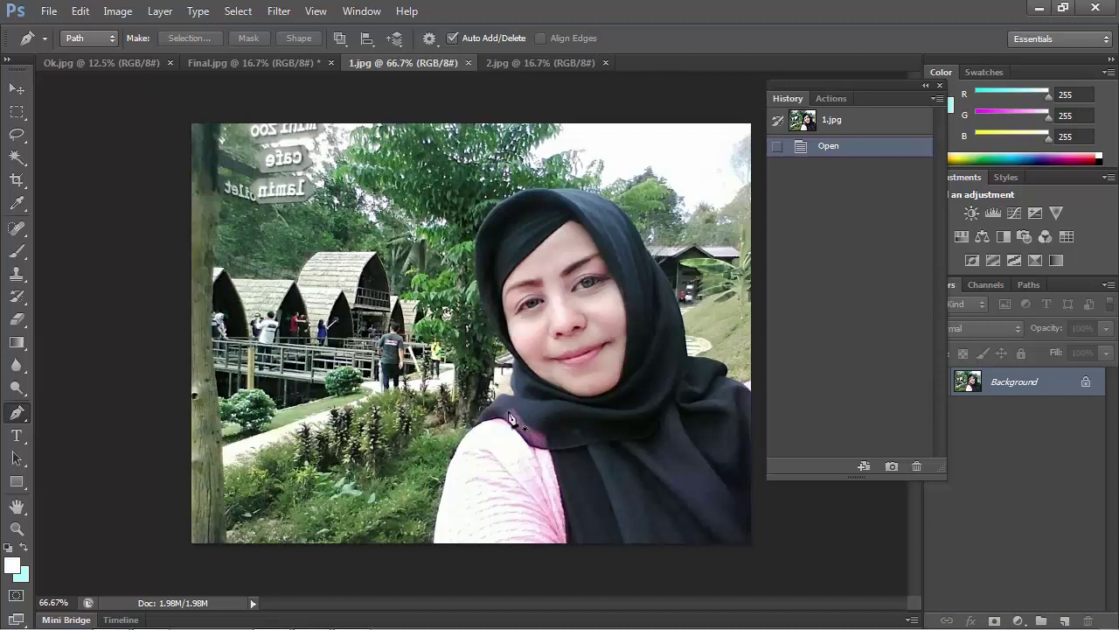
pyautogui.click(257, 62)
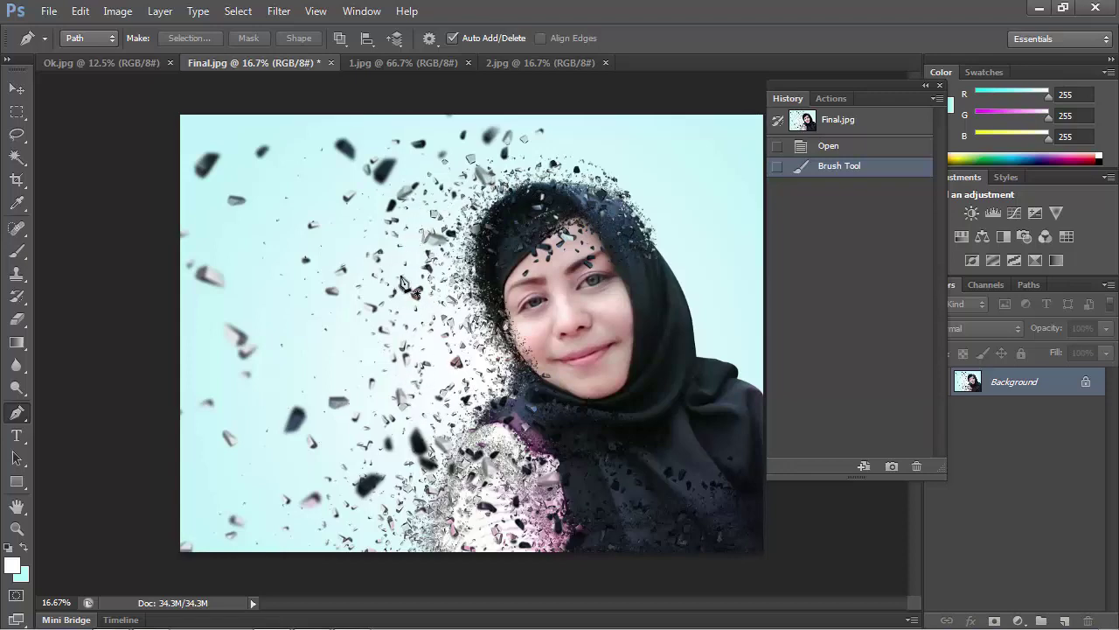
pyautogui.click(406, 65)
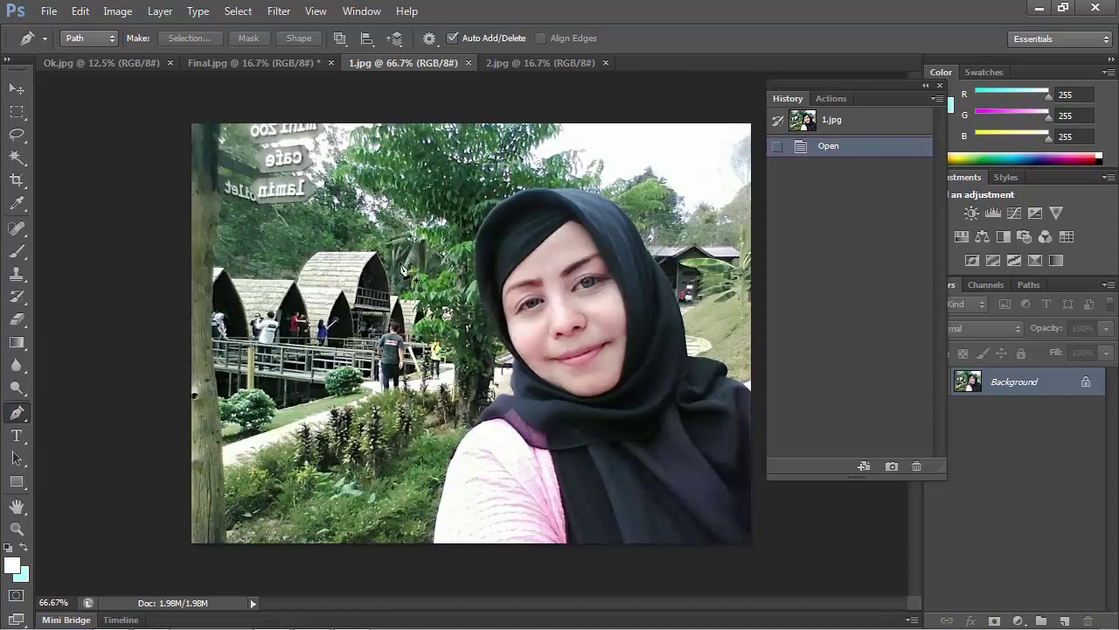
pyautogui.click(524, 63)
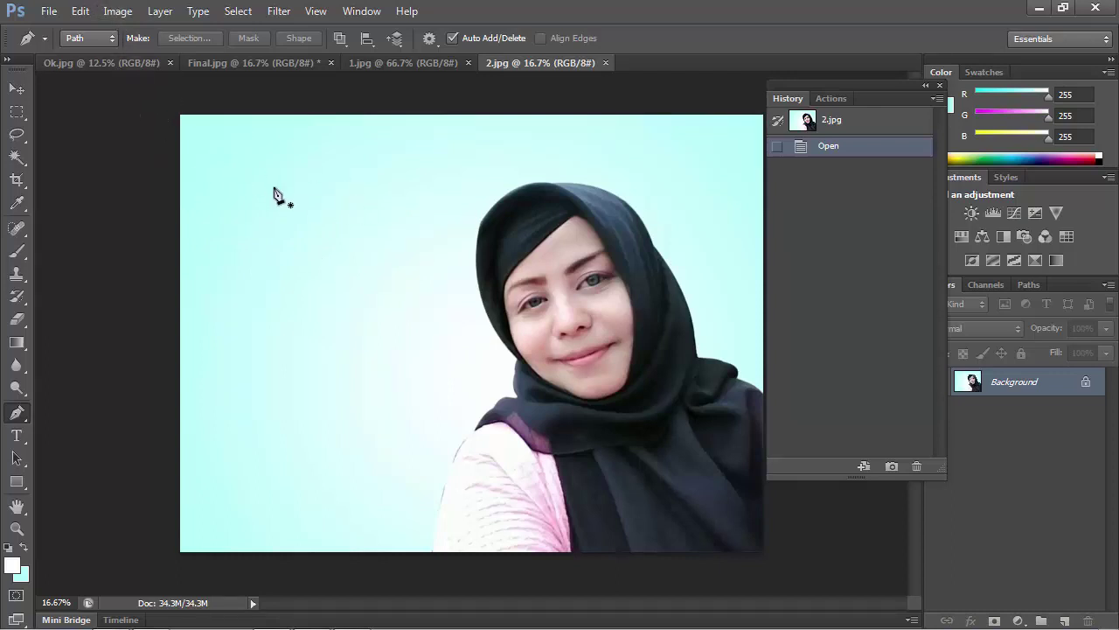
pyautogui.click(122, 13)
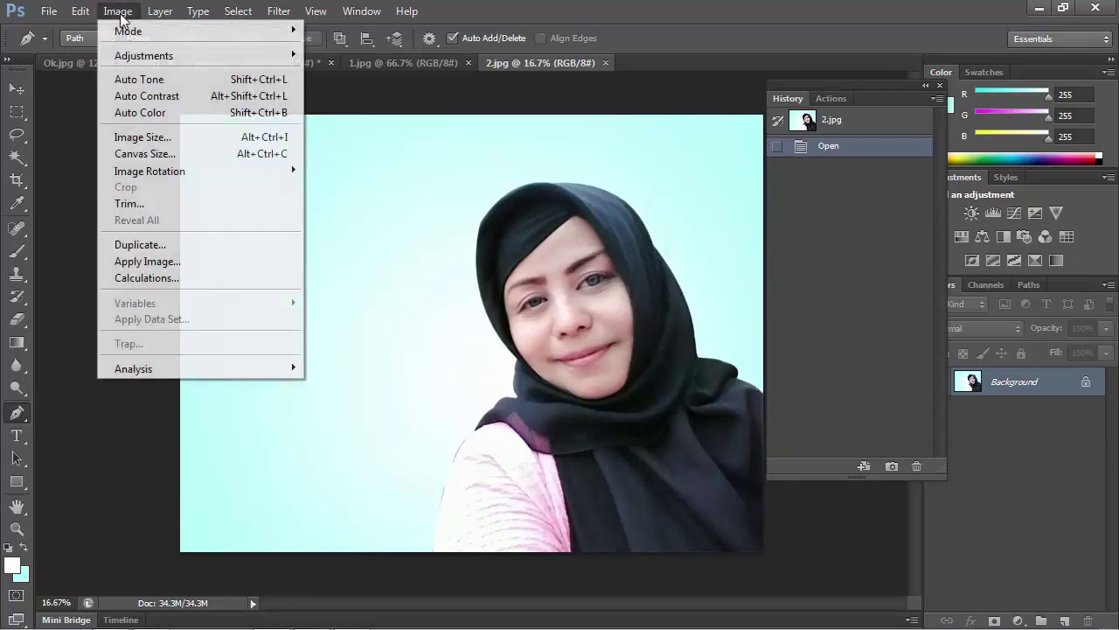
pyautogui.moveTo(80, 10)
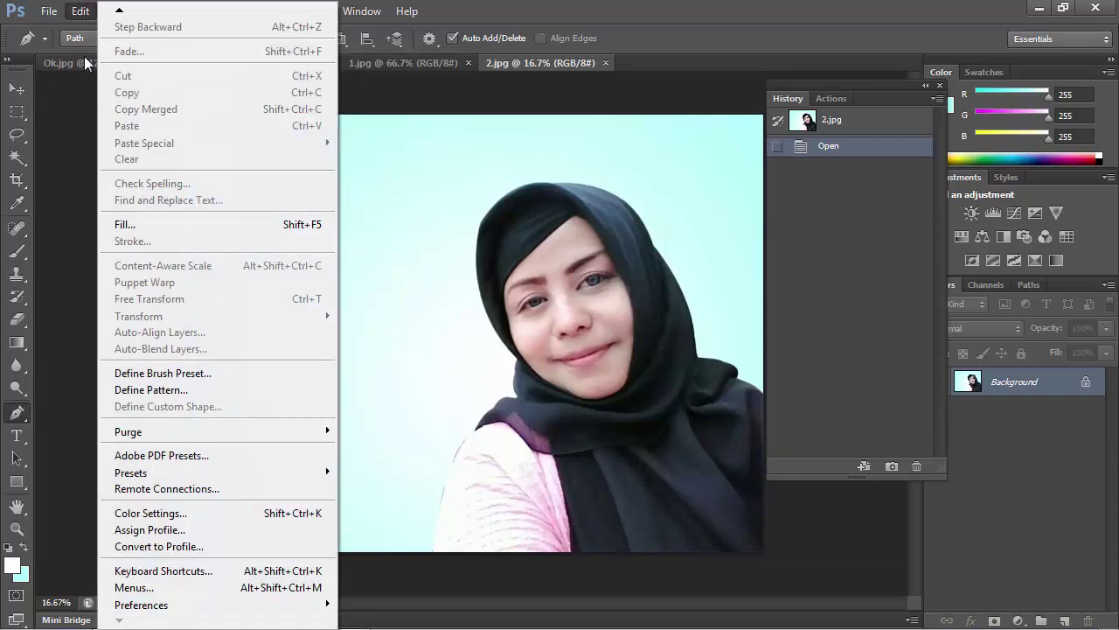
pyautogui.click(26, 54)
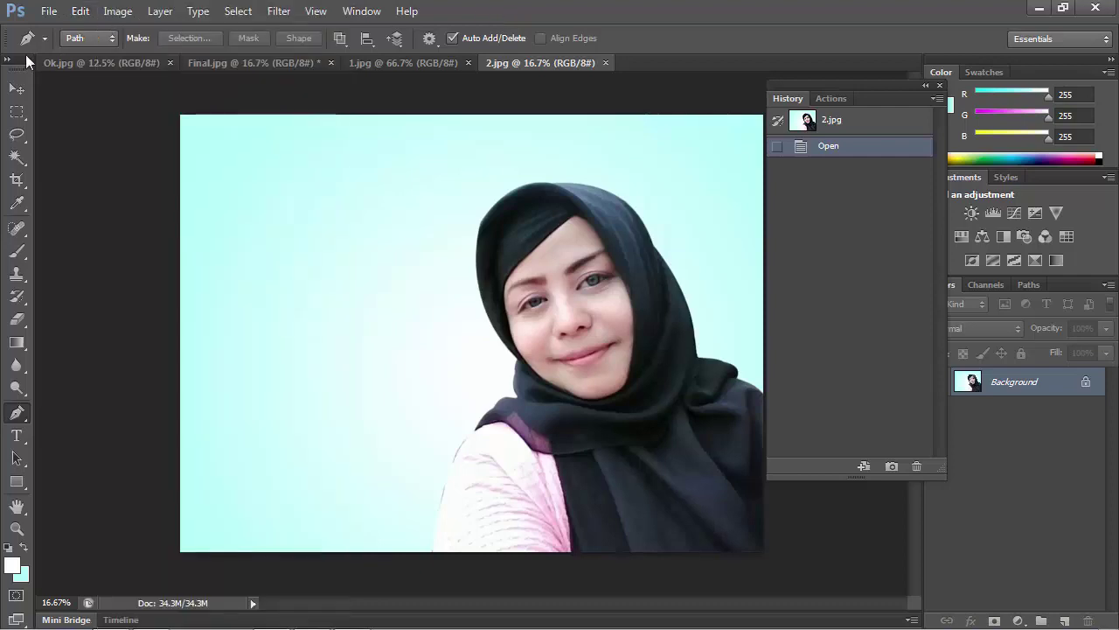
pyautogui.click(117, 17)
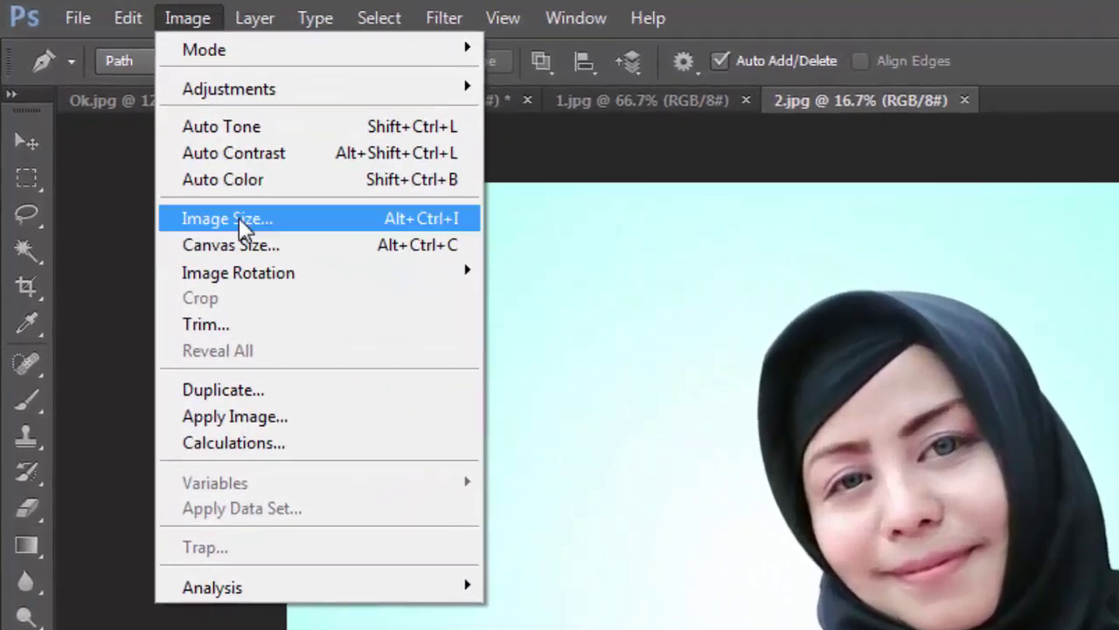
pyautogui.click(252, 223)
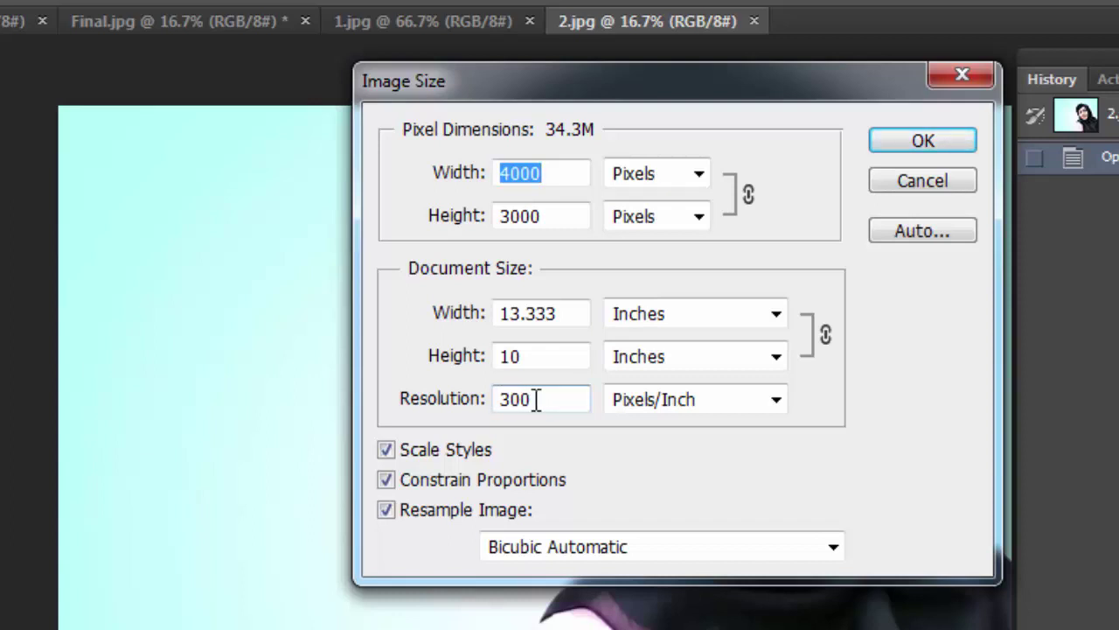
pyautogui.click(533, 400)
pyautogui.moveTo(533, 400); pyautogui.dragTo(496, 399)
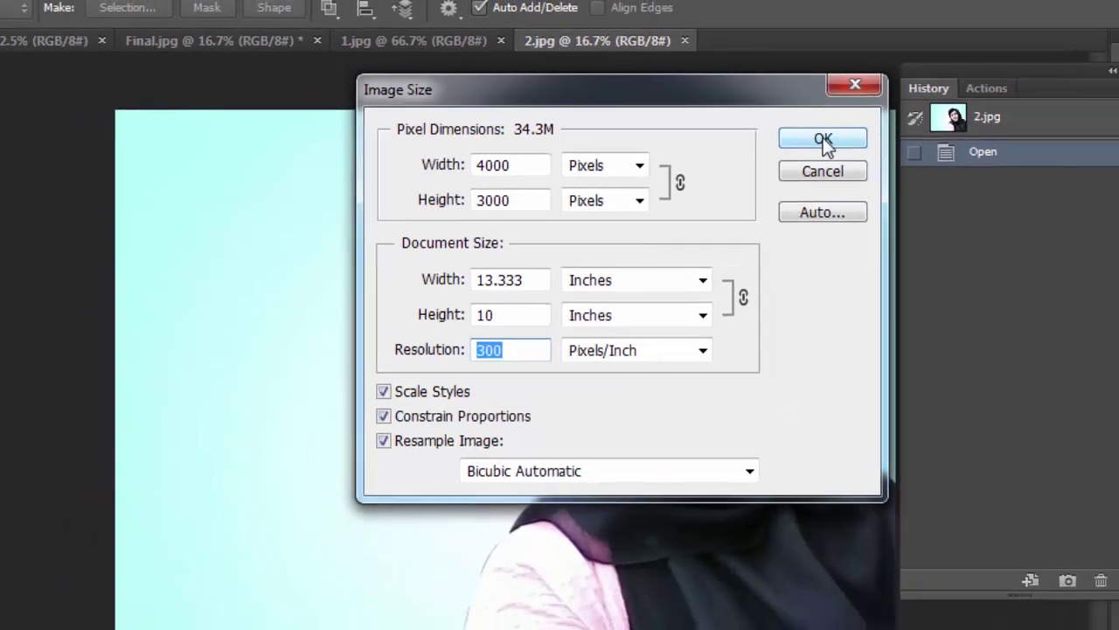
pyautogui.click(925, 142)
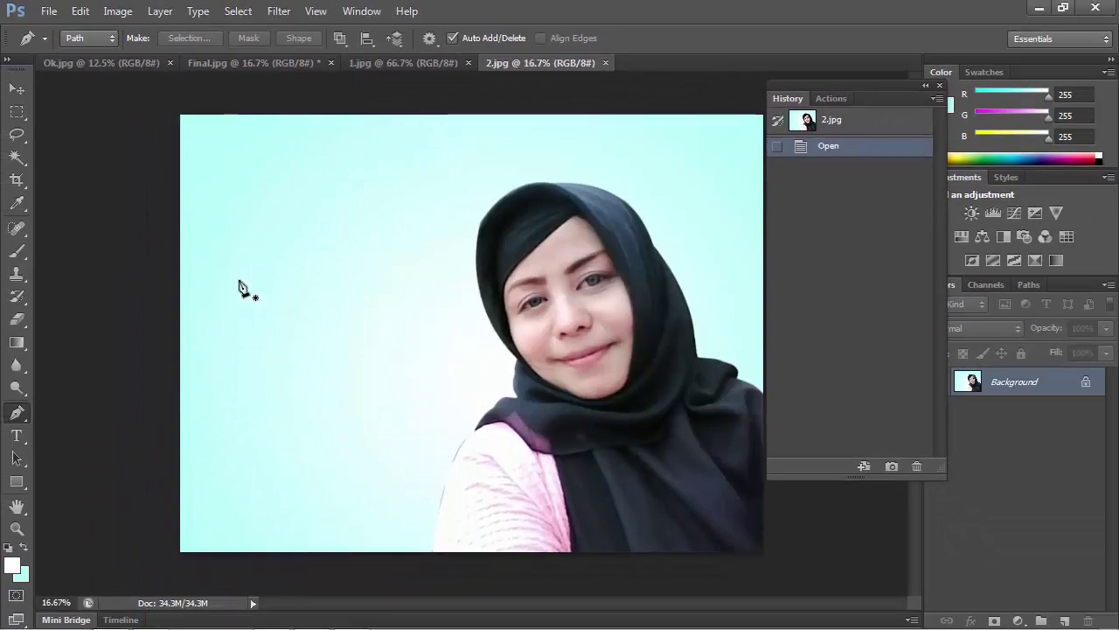
pyautogui.click(79, 10)
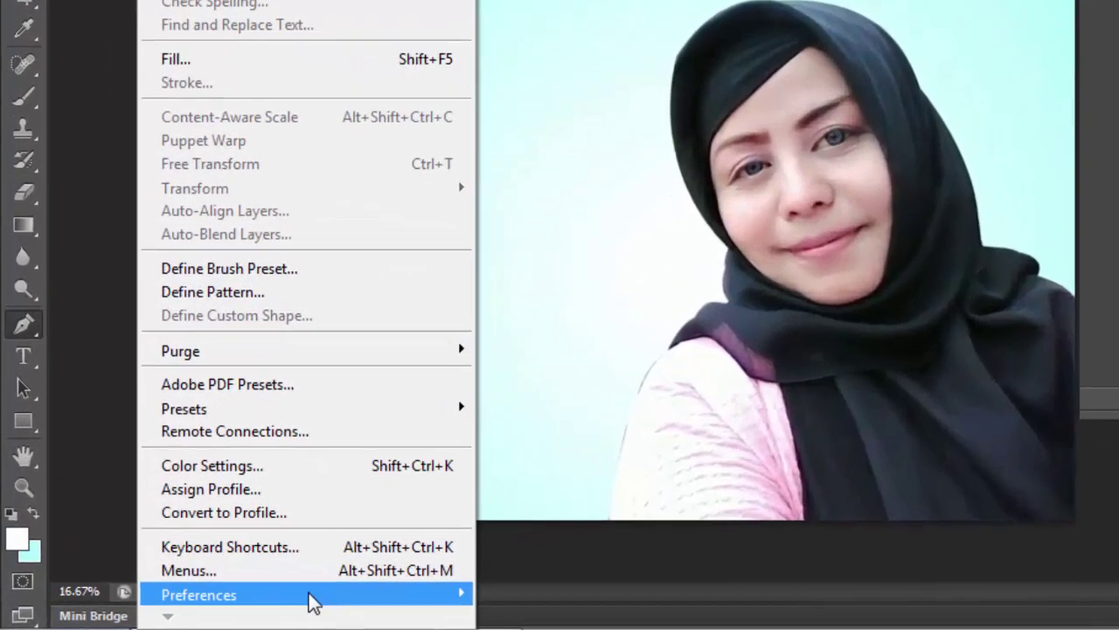
pyautogui.moveTo(232, 598)
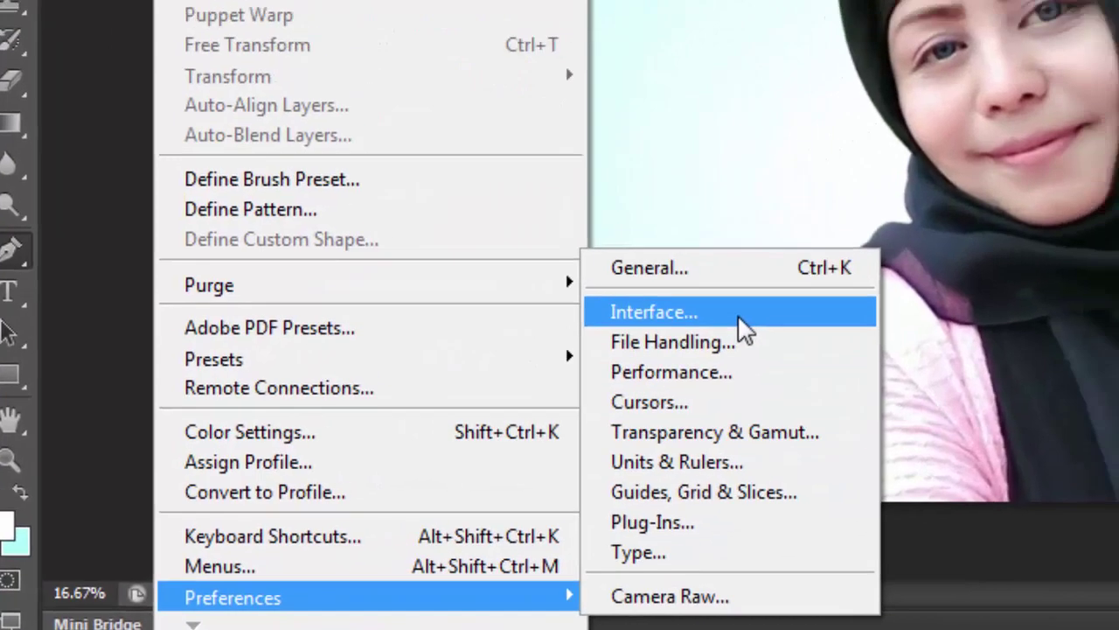
pyautogui.click(789, 289)
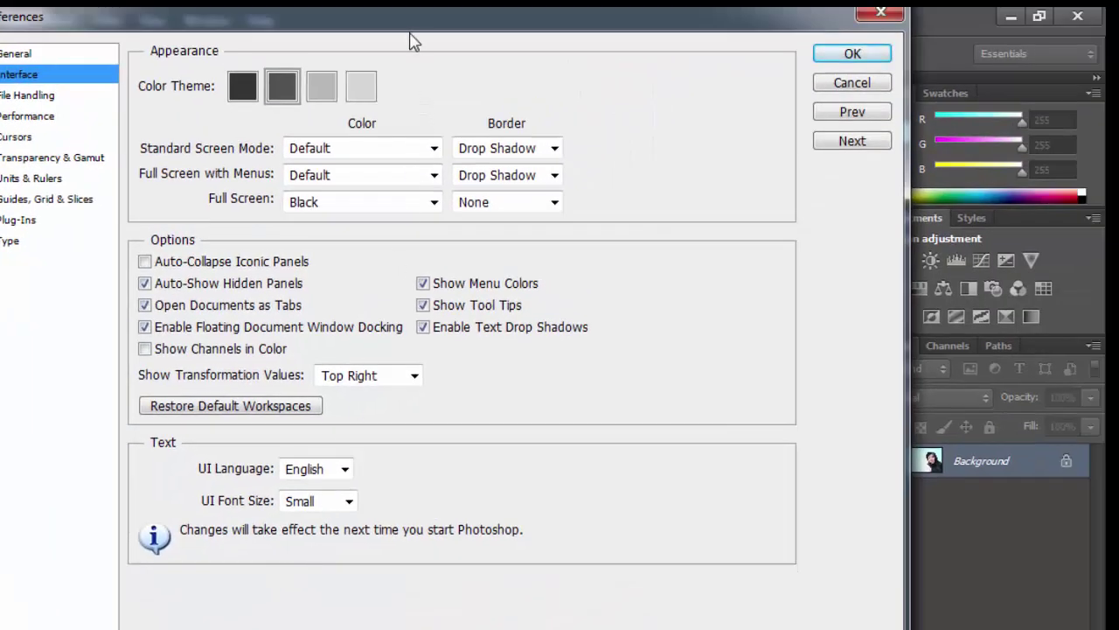
pyautogui.moveTo(385, 33); pyautogui.dragTo(338, 41)
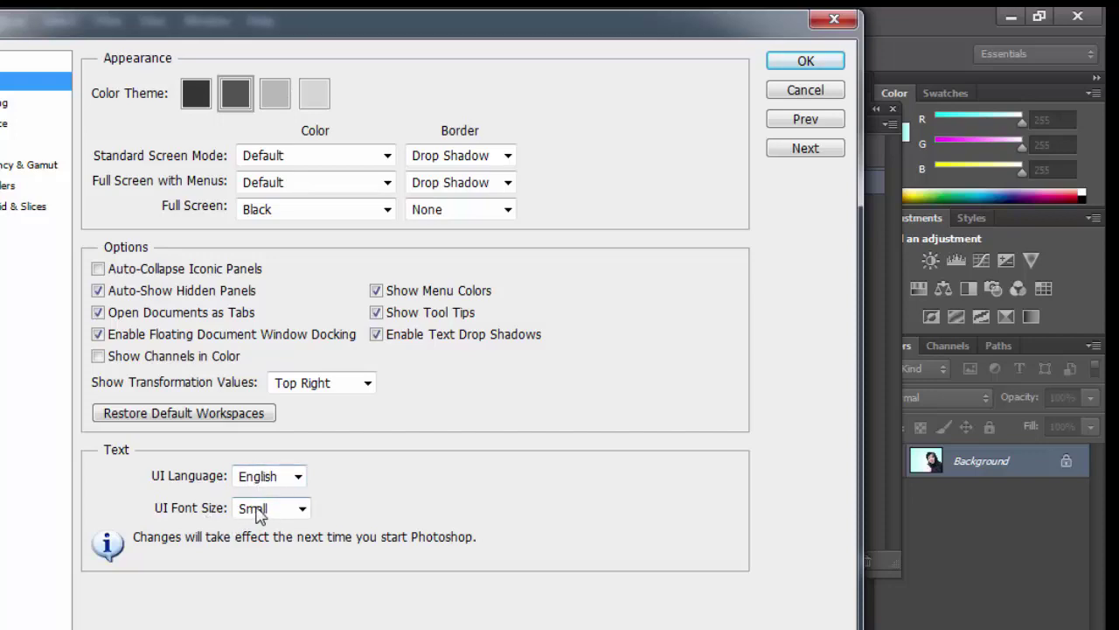
pyautogui.click(805, 61)
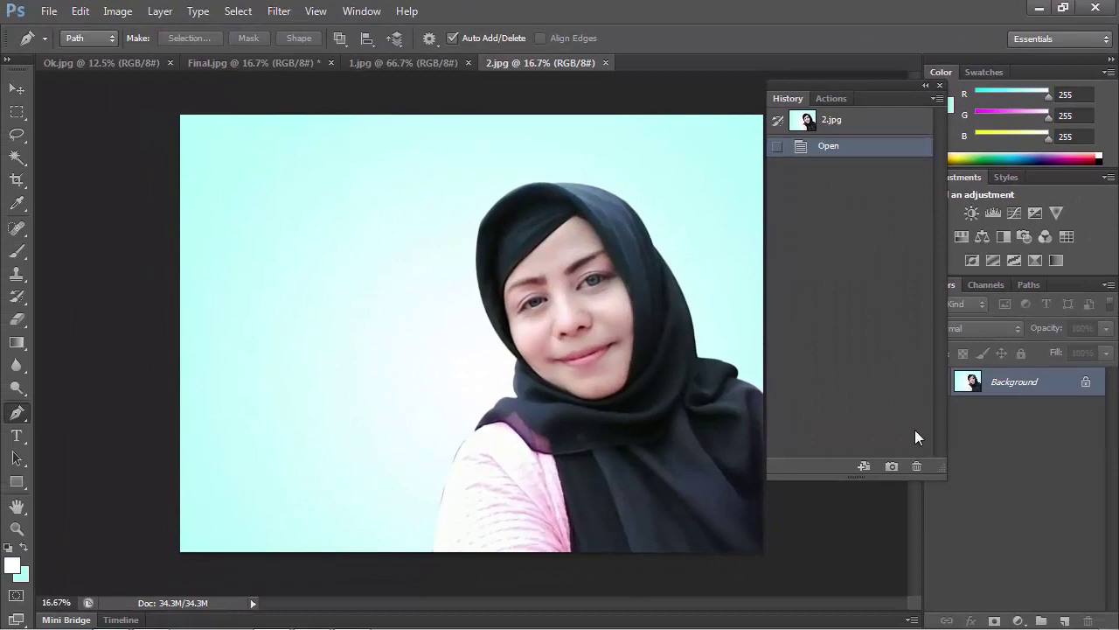
# - Place a path point on the headscarf and confirm small-thumbnail, Entire Document Layers Panel Options
pyautogui.click(676, 339)
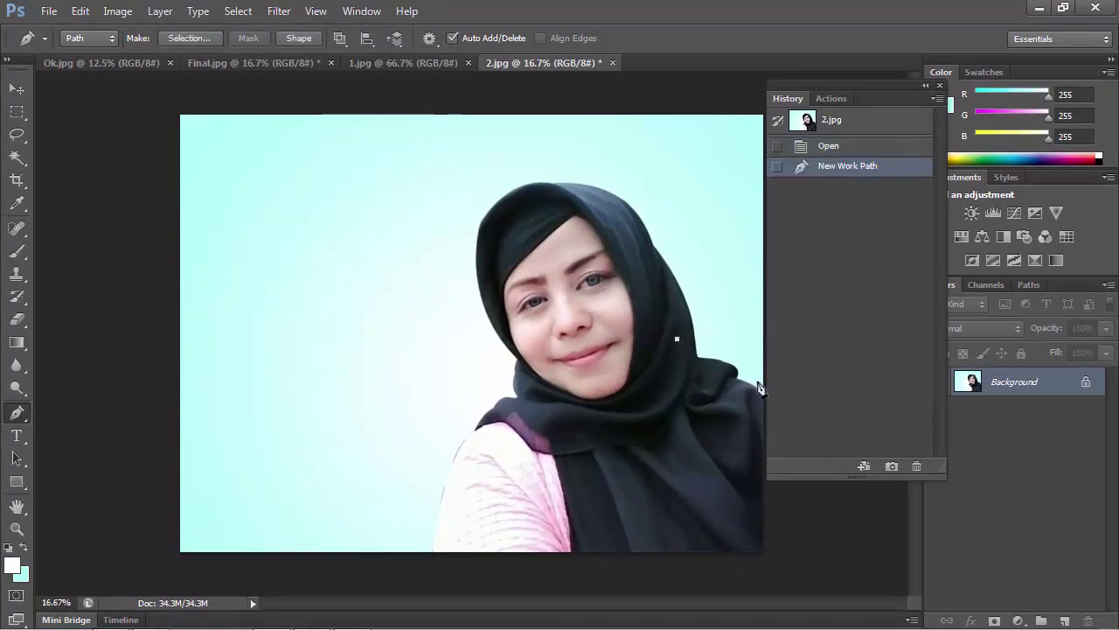
pyautogui.click(1106, 286)
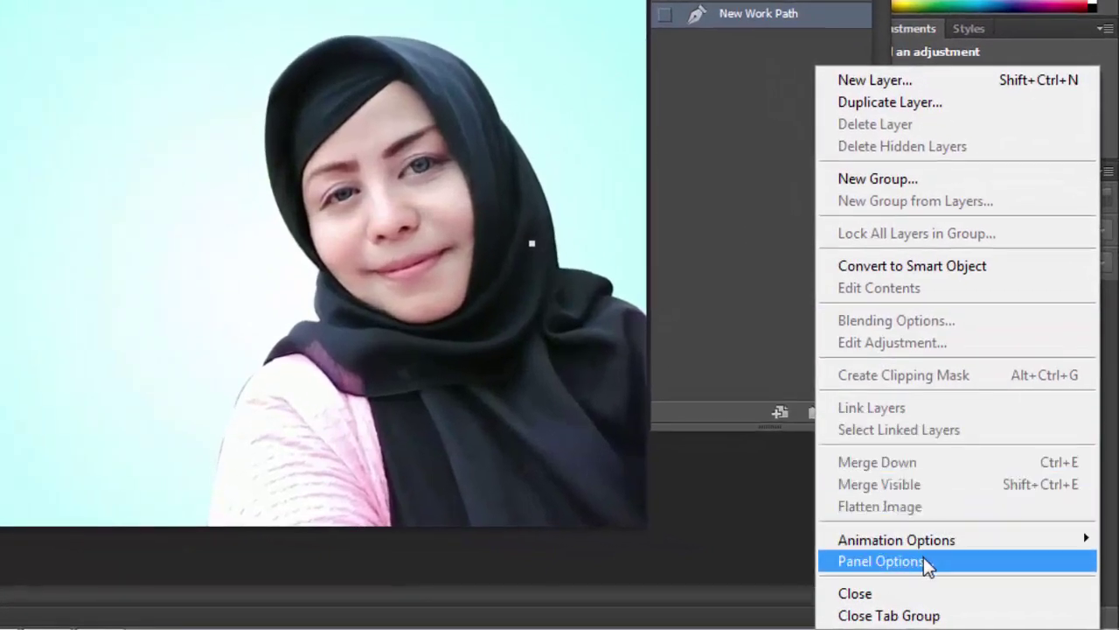
pyautogui.click(923, 560)
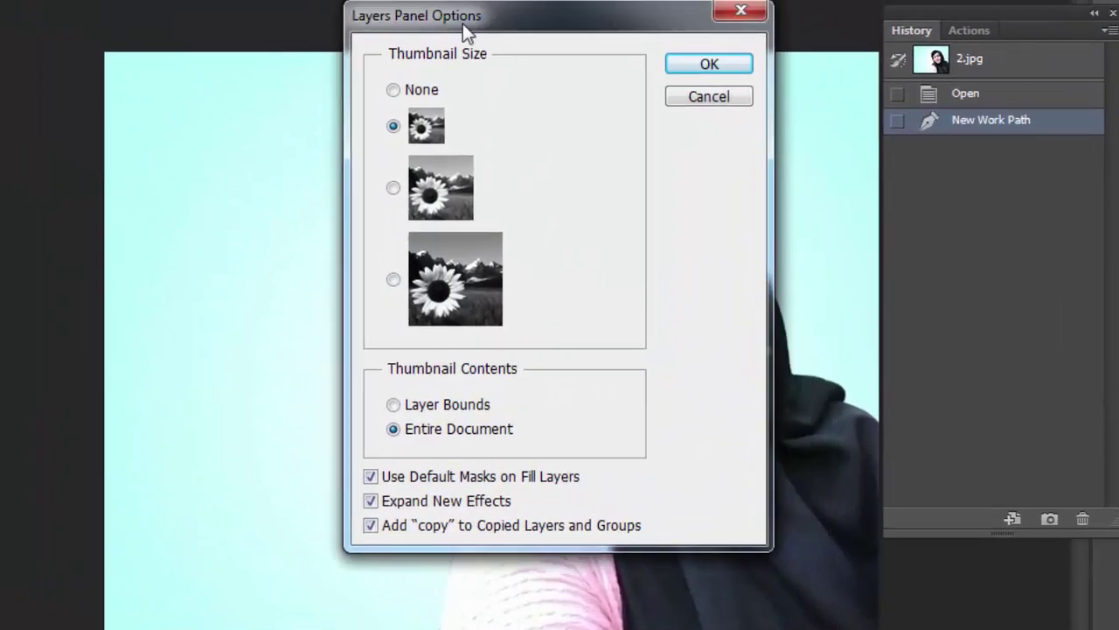
pyautogui.moveTo(462, 23); pyautogui.dragTo(213, 39)
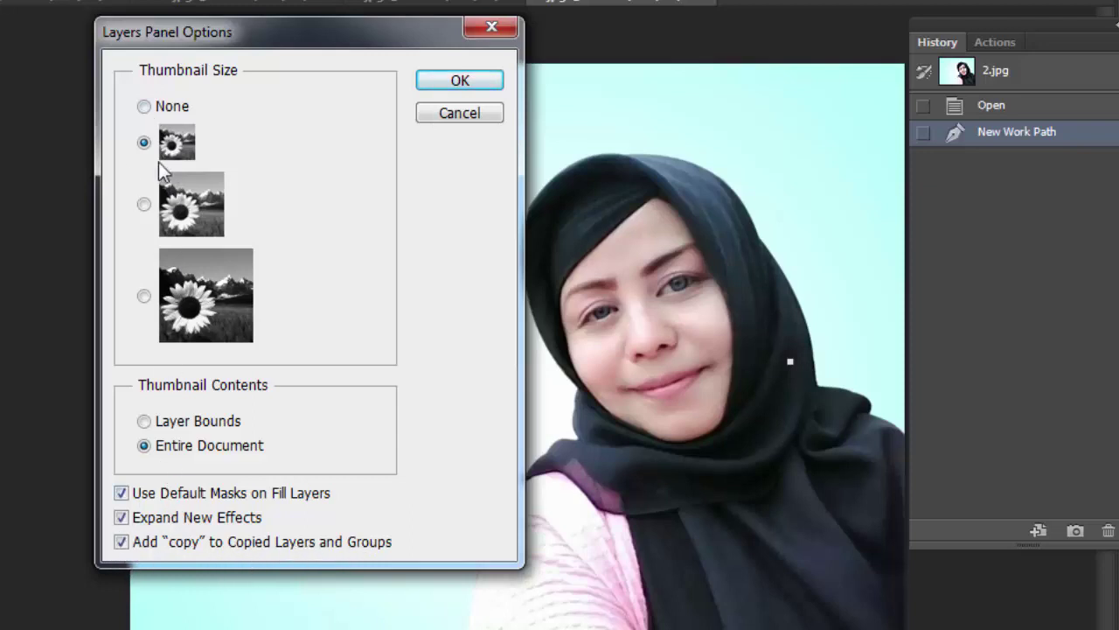
pyautogui.click(482, 84)
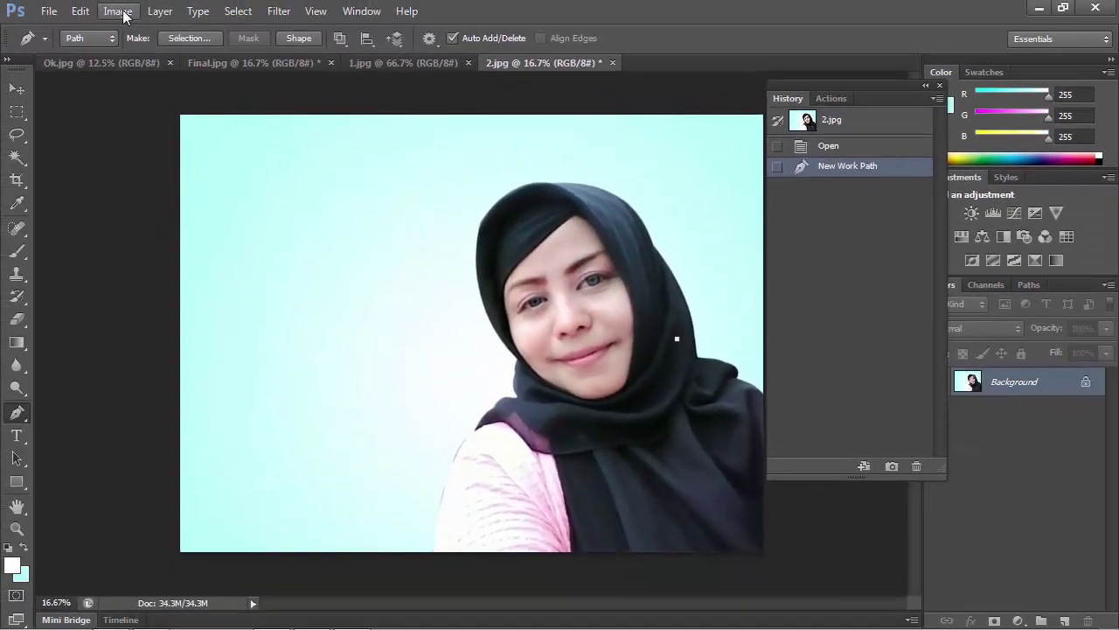
pyautogui.click(123, 13)
pyautogui.moveTo(210, 51)
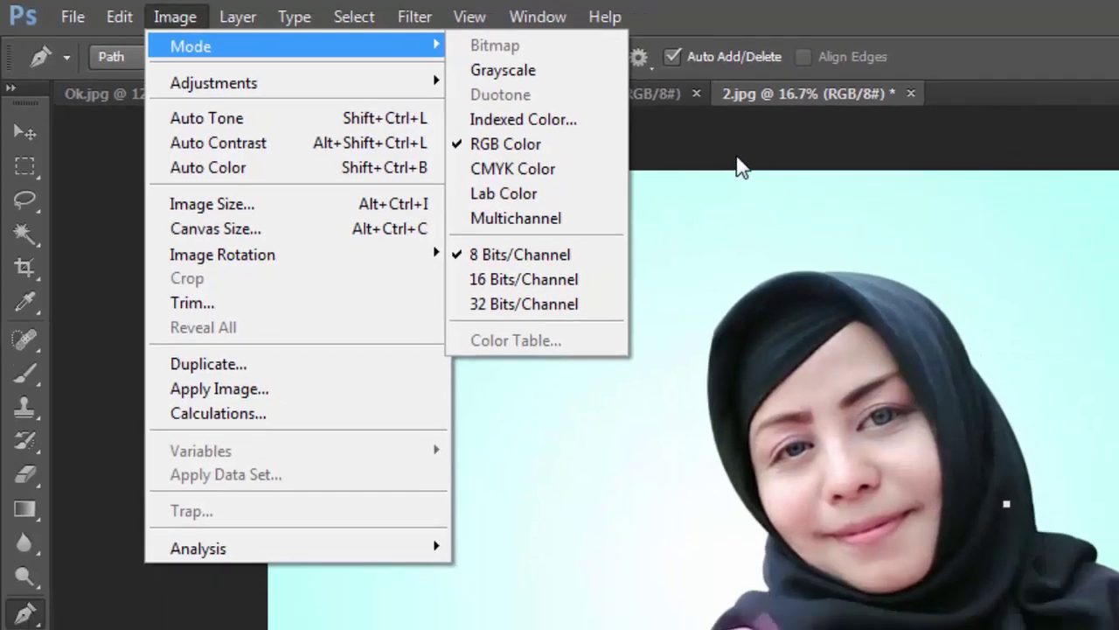
pyautogui.click(737, 167)
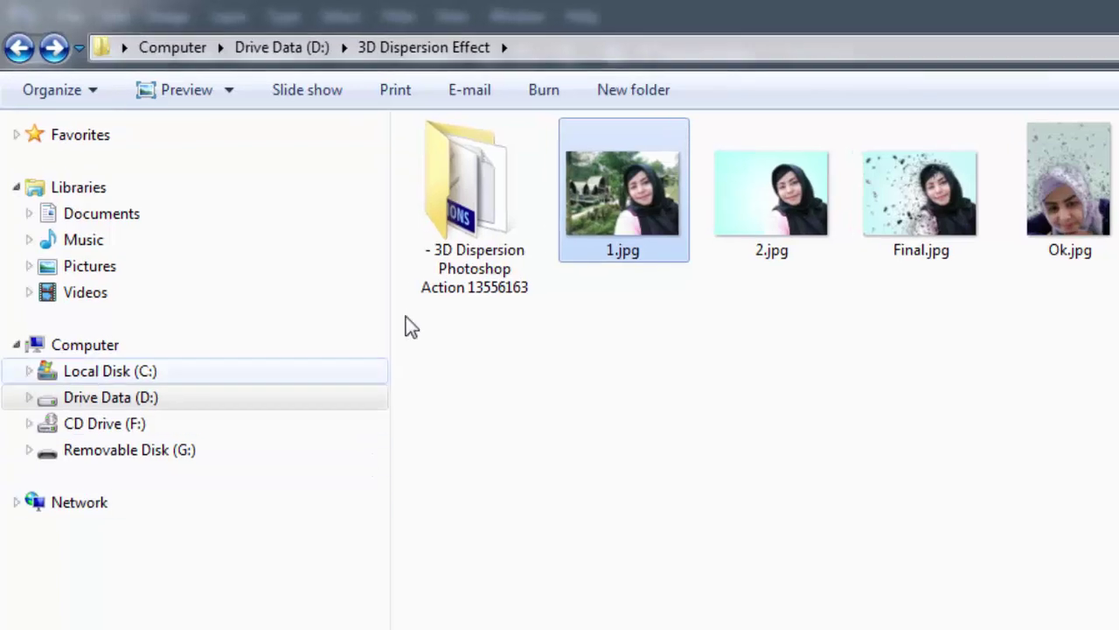
# - Open the '3D Dispersion Photoshop Action 13556163' folder in Windows Explorer
pyautogui.doubleClick(495, 218)
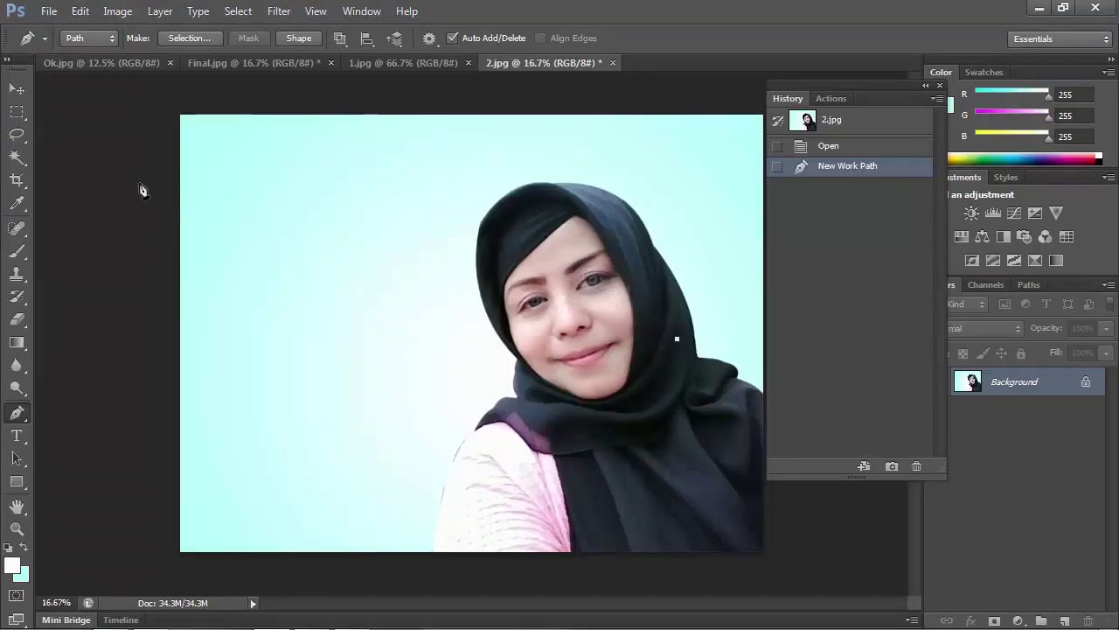
# - Open the Preset Manager with Preset Type set to Brushes
pyautogui.click(80, 12)
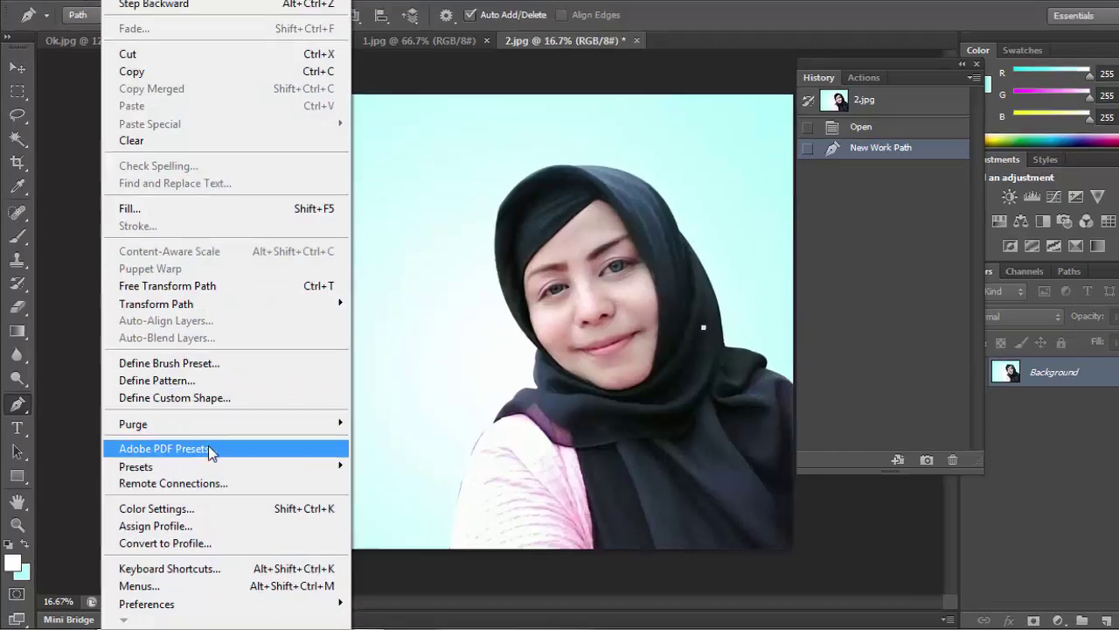
pyautogui.moveTo(285, 287)
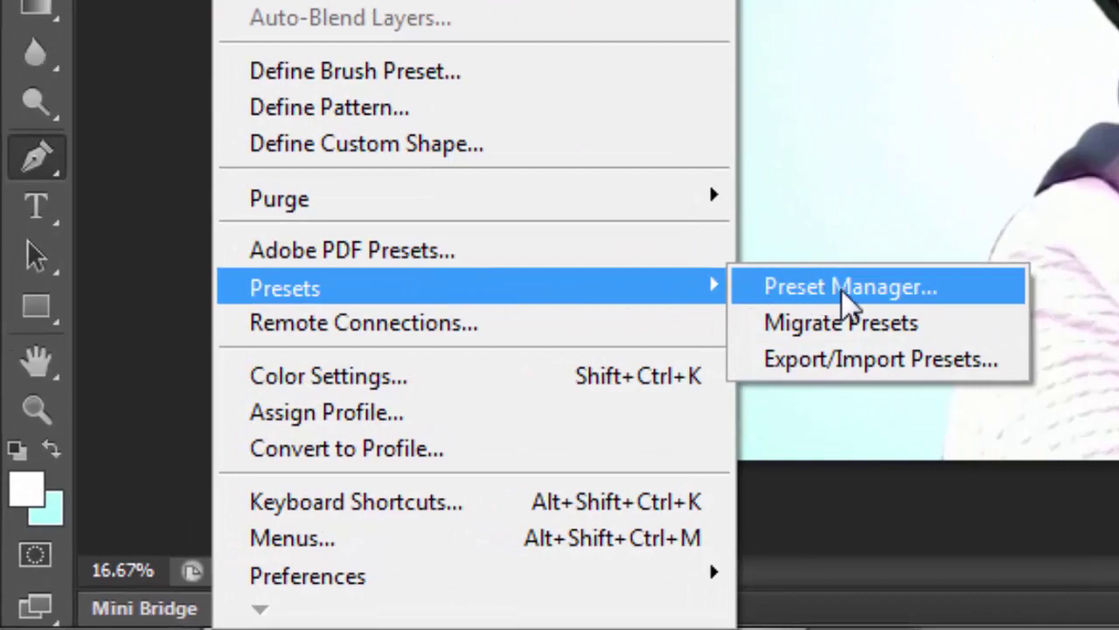
pyautogui.click(843, 292)
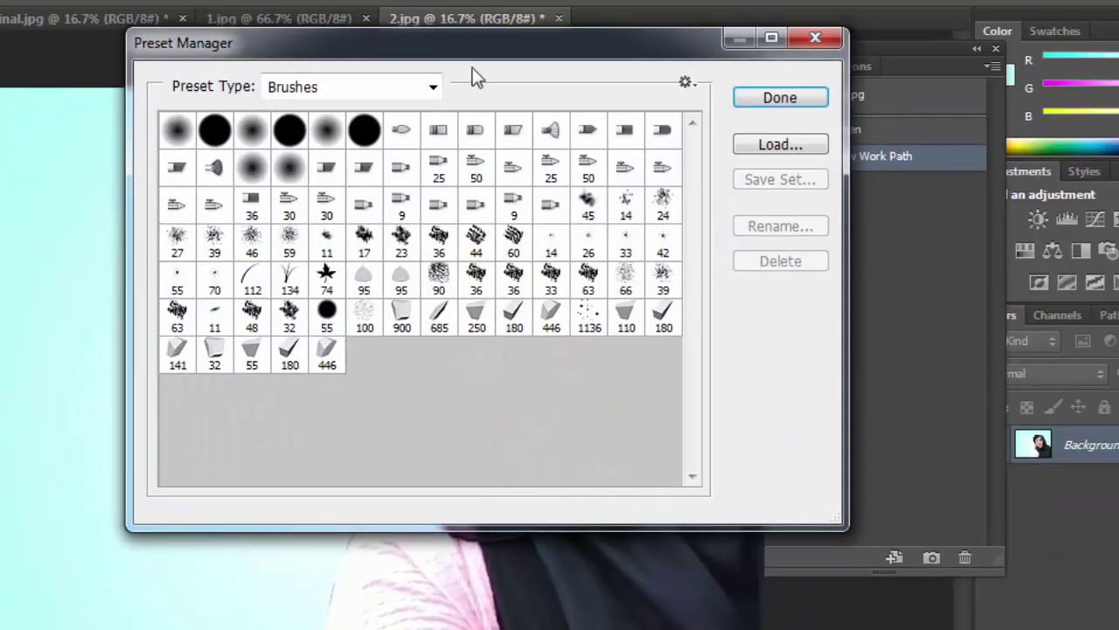
pyautogui.moveTo(483, 59); pyautogui.dragTo(300, 122)
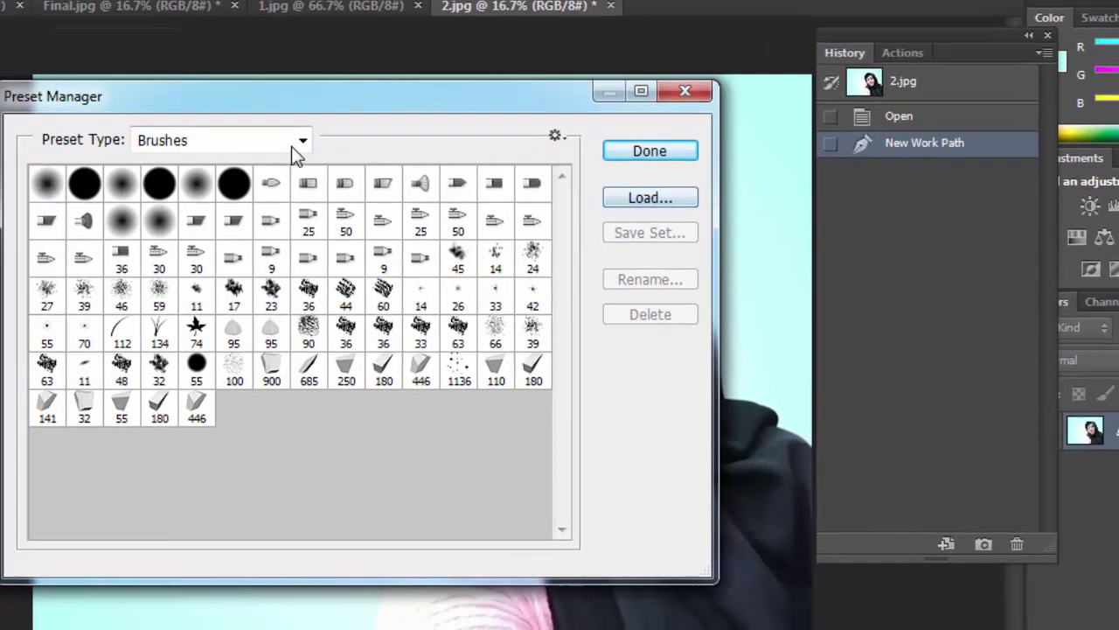
pyautogui.click(251, 153)
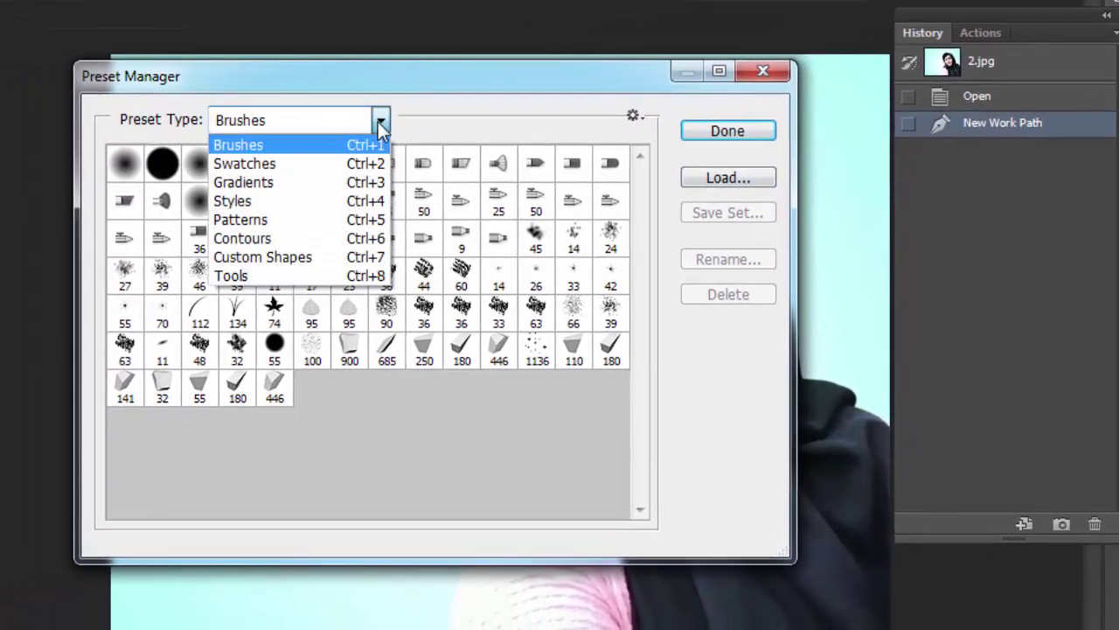
pyautogui.click(288, 146)
# - Load 3D Dispersion Brushes.abr from D:\3D Dispersion Effect\3D Dispersion Photoshop Action 13556163
pyautogui.click(728, 180)
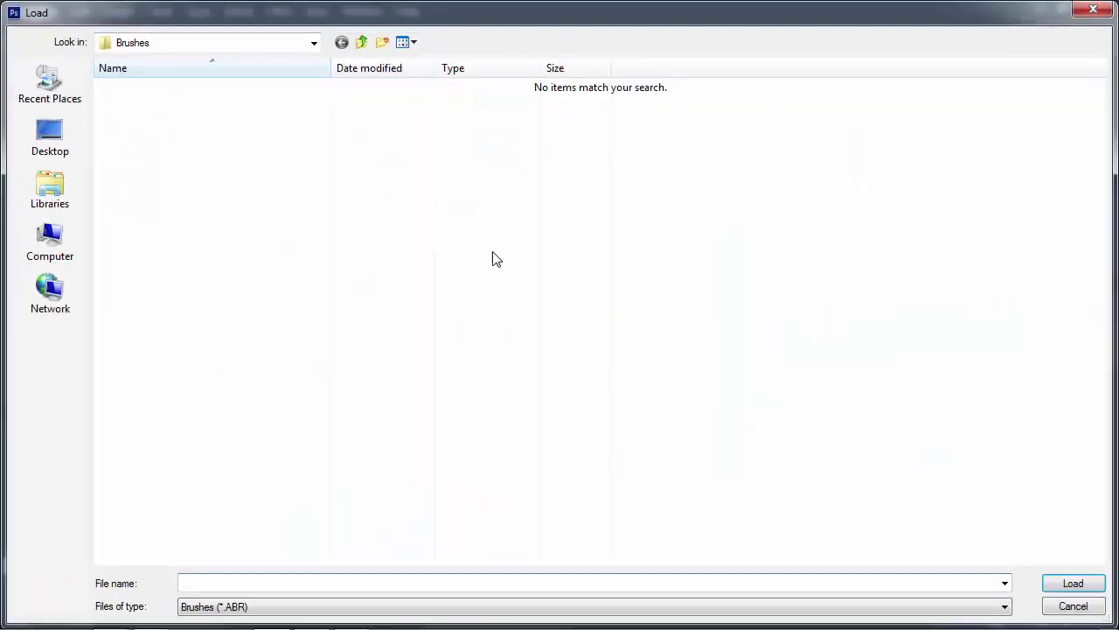
pyautogui.click(313, 43)
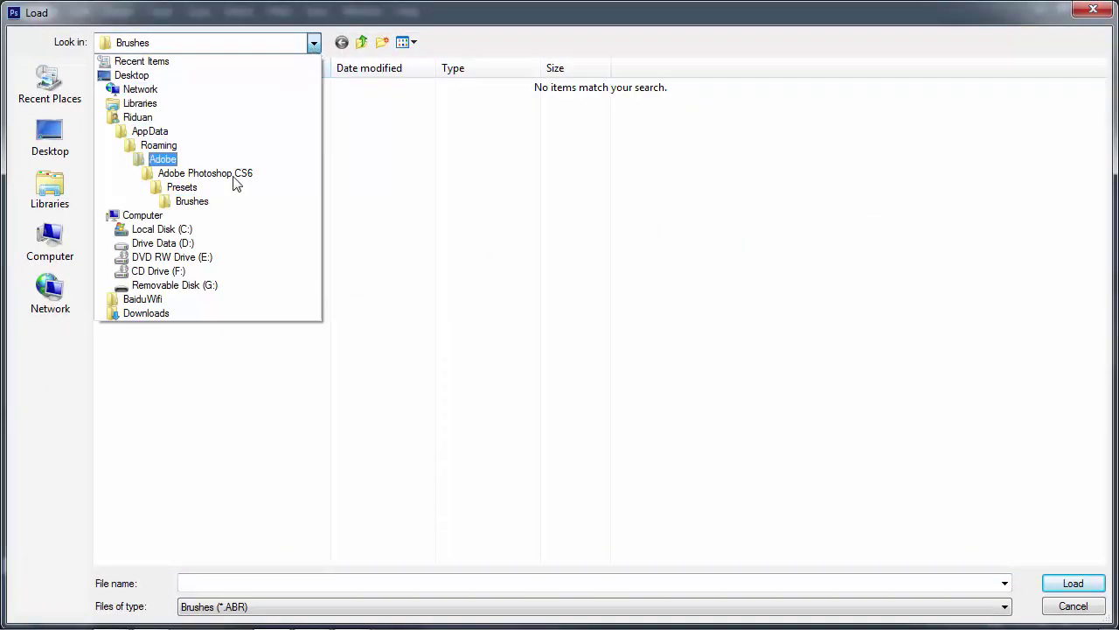
pyautogui.click(187, 243)
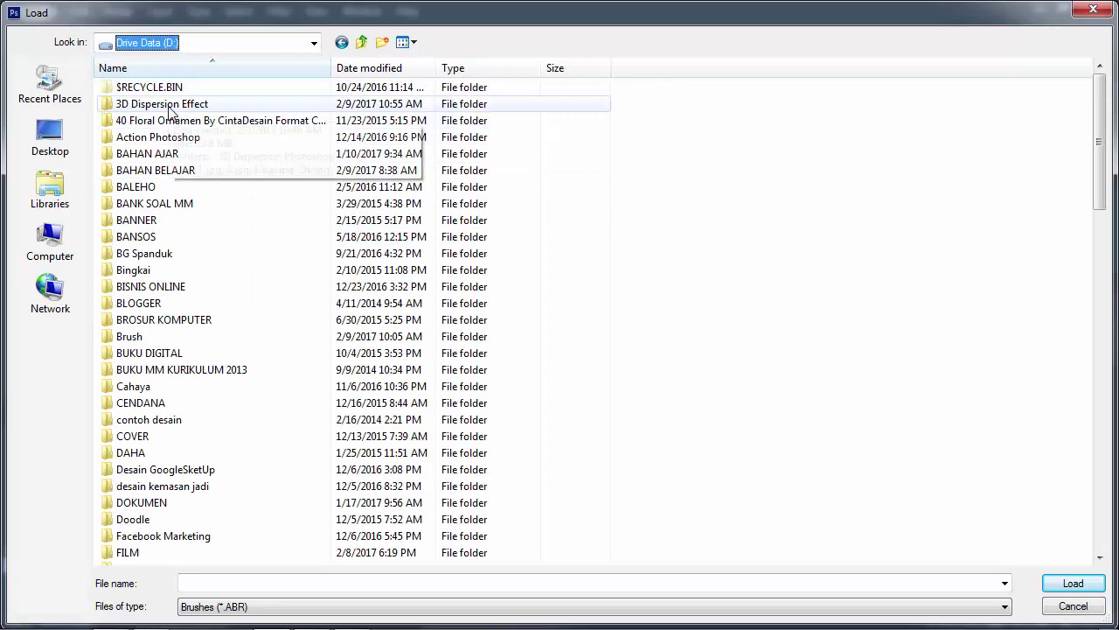
pyautogui.doubleClick(171, 109)
pyautogui.doubleClick(151, 140)
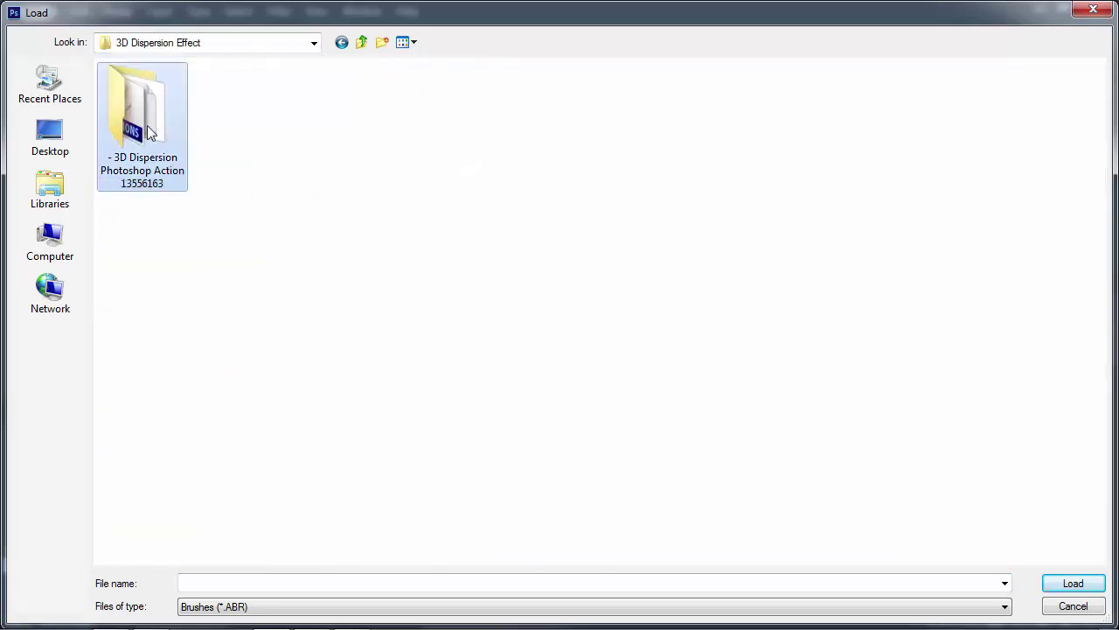
pyautogui.click(168, 91)
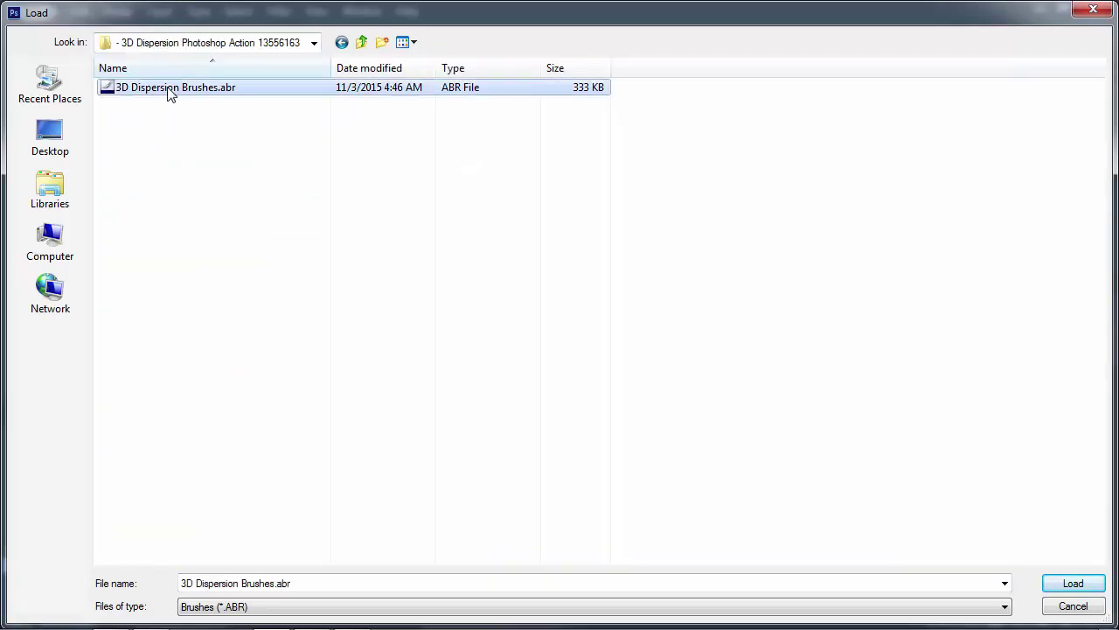
pyautogui.click(1067, 606)
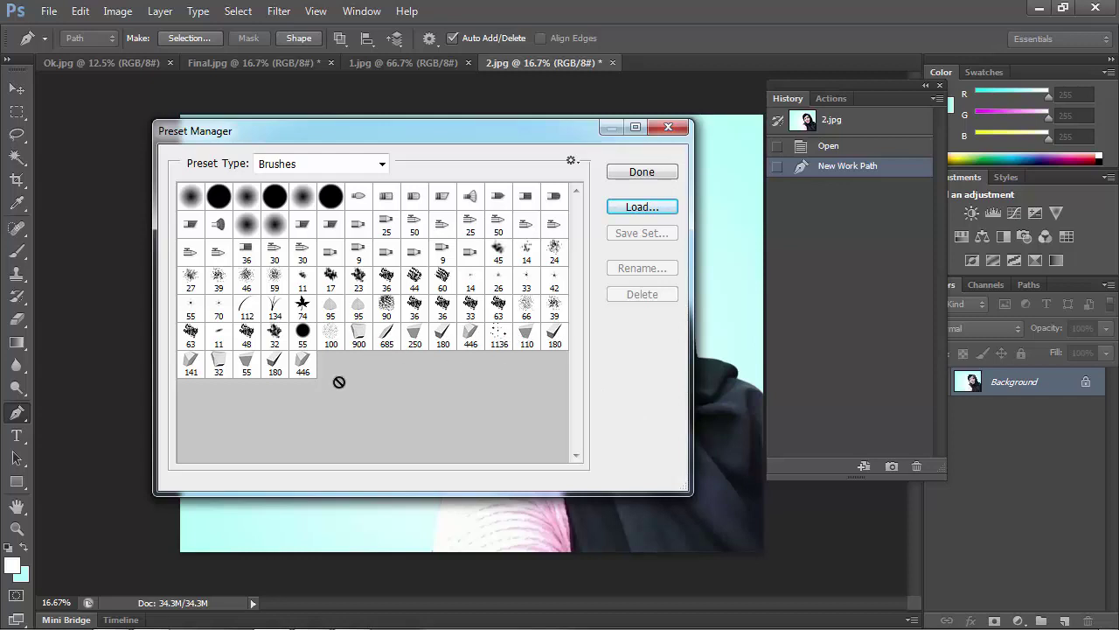
# - Close the Preset Manager and reopen it from Edit > Presets
pyautogui.moveTo(242, 376); pyautogui.dragTo(325, 363)
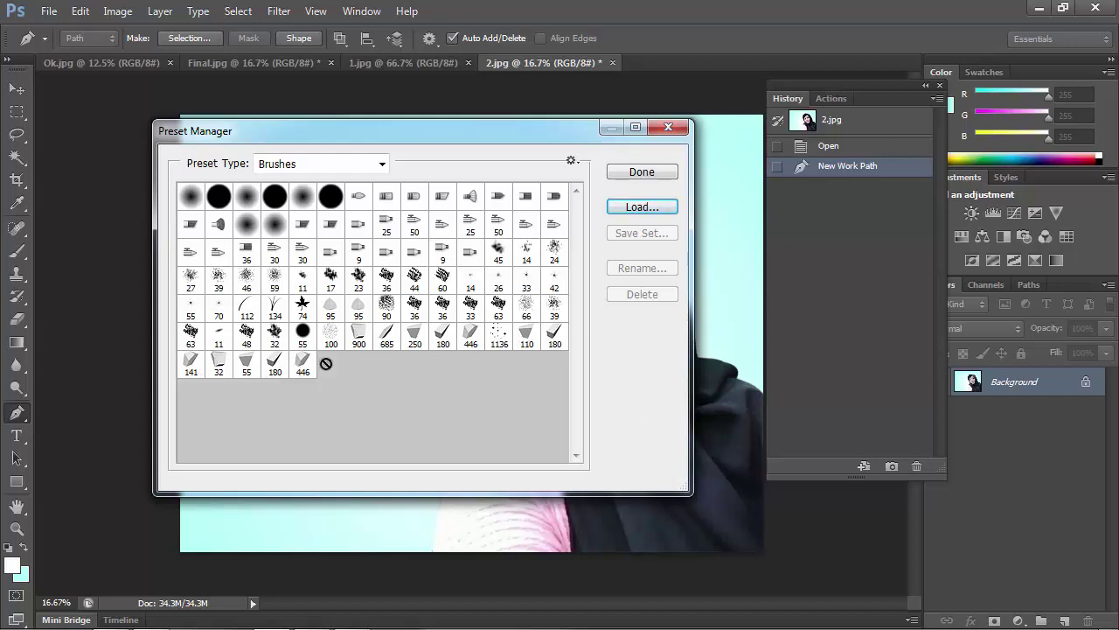
pyautogui.click(647, 172)
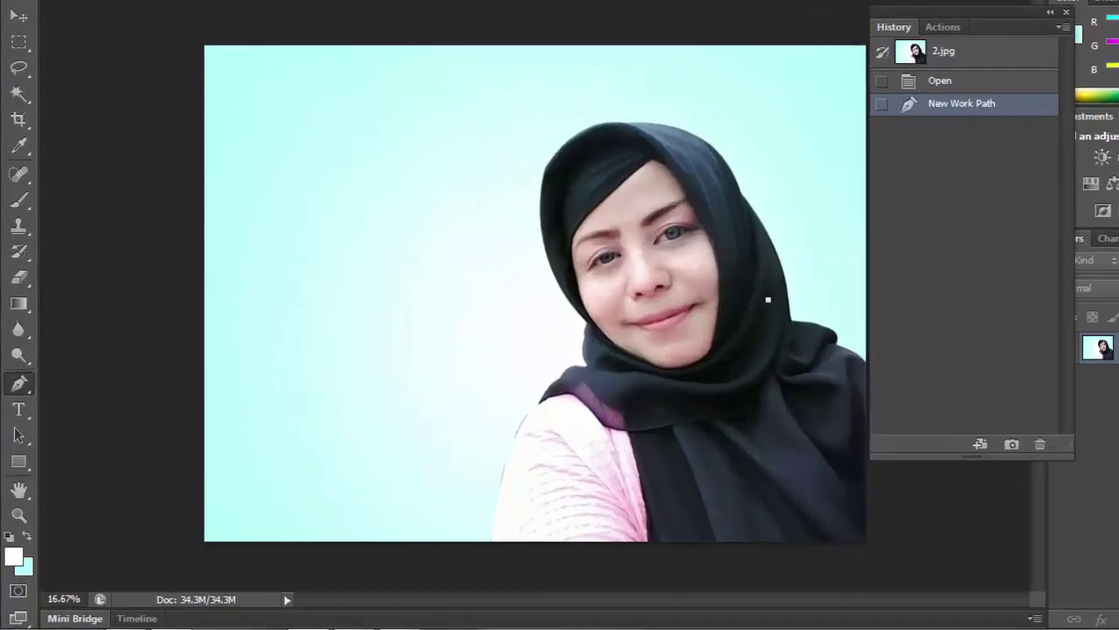
pyautogui.click(80, 10)
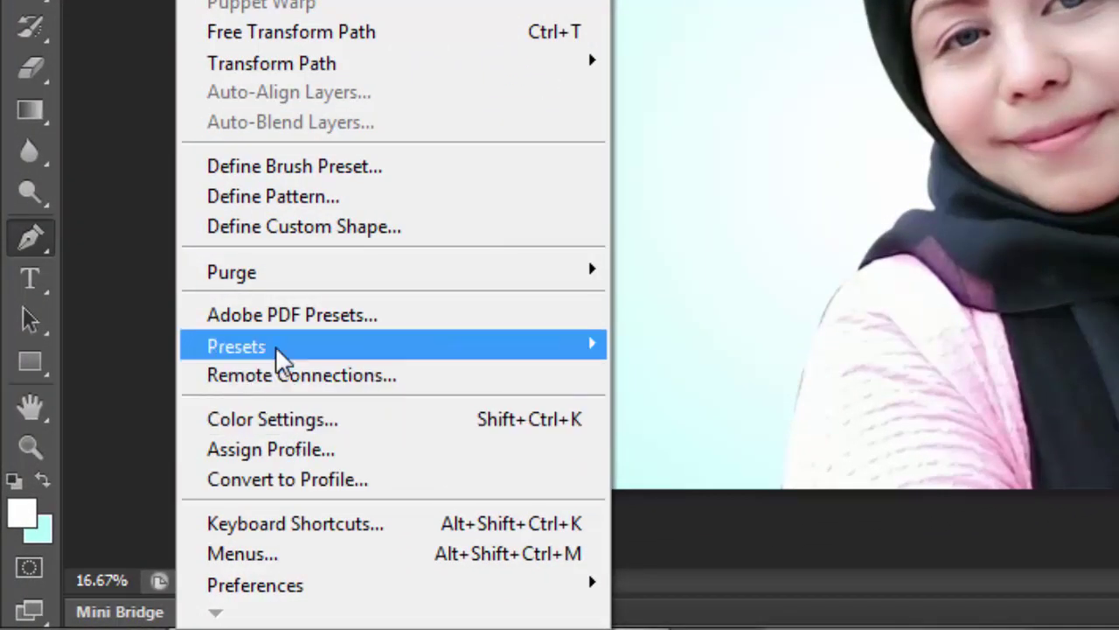
pyautogui.moveTo(236, 346)
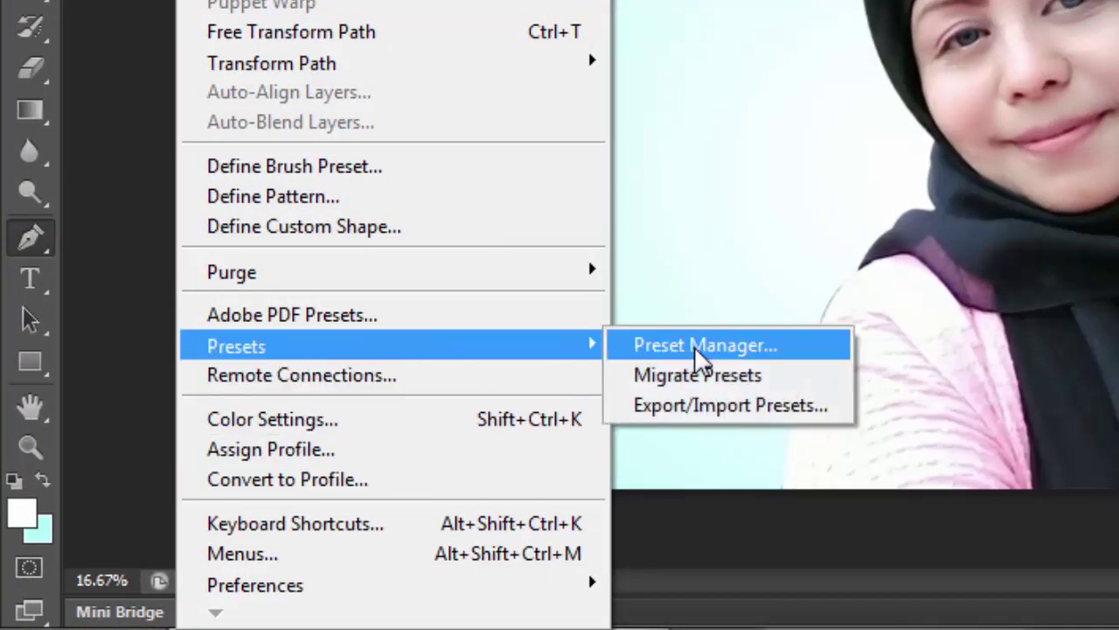
pyautogui.click(691, 348)
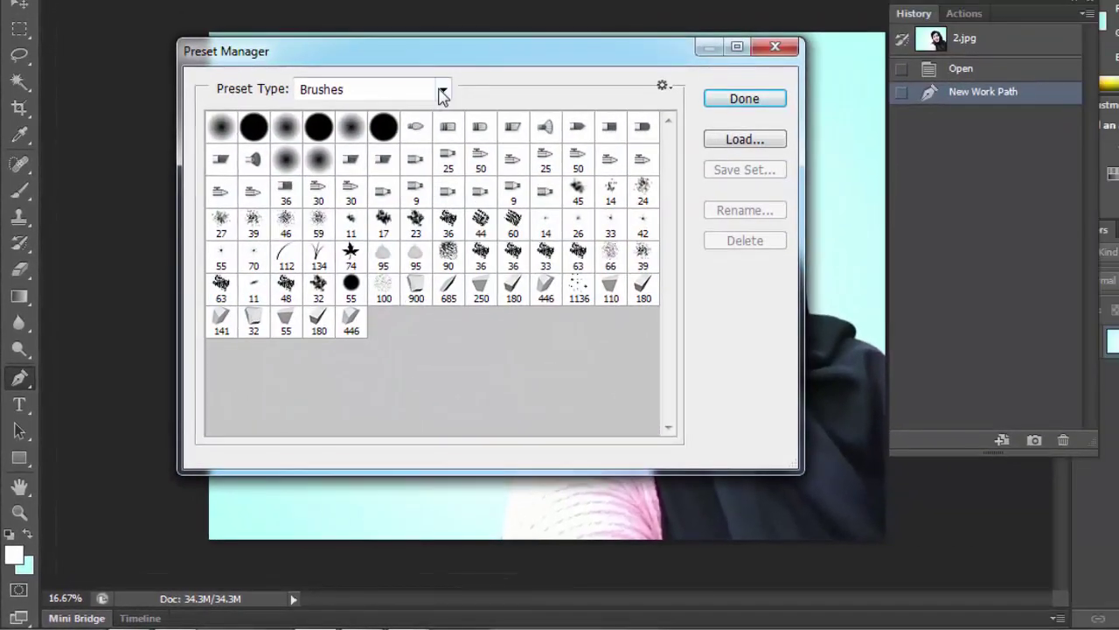
# - Load 3D Dispersion Patterns.pat as a Patterns preset and close the Preset Manager
pyautogui.click(443, 90)
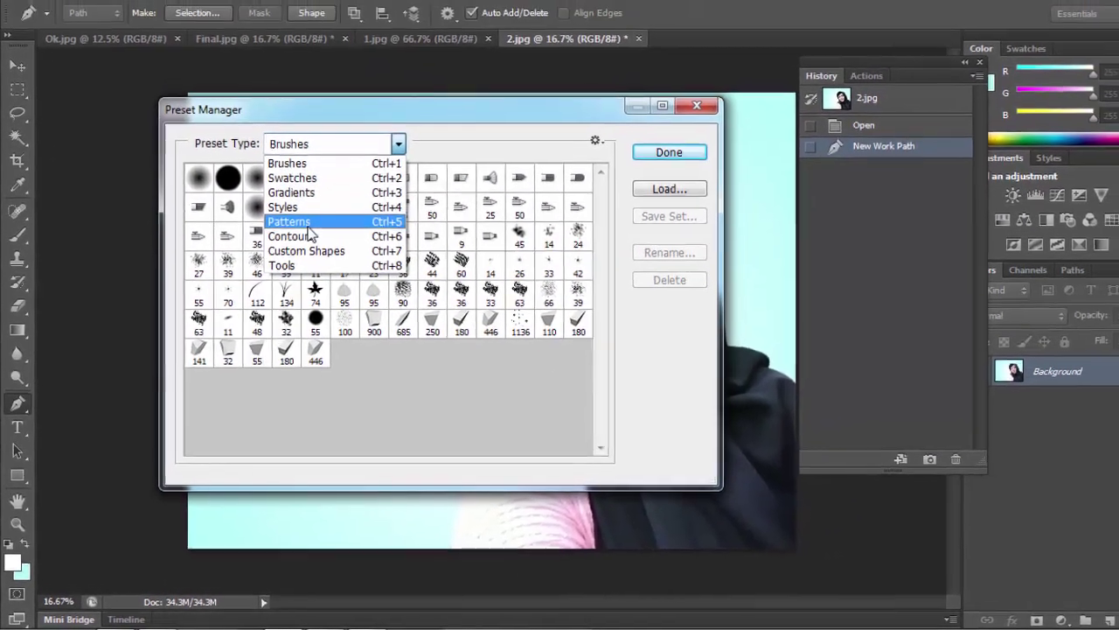
pyautogui.click(295, 219)
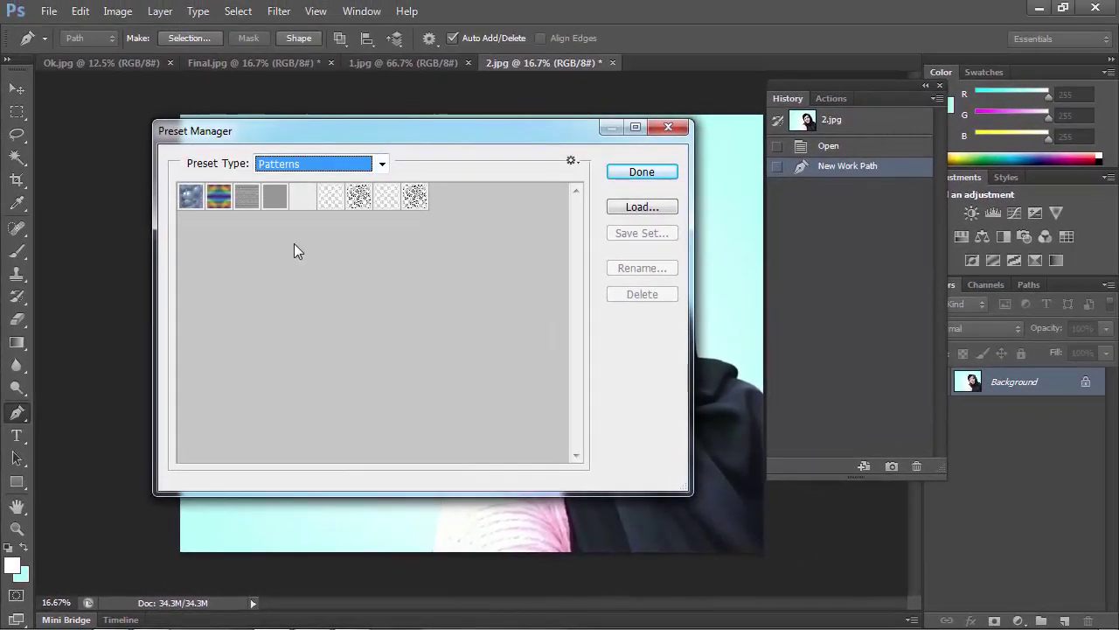
pyautogui.click(641, 207)
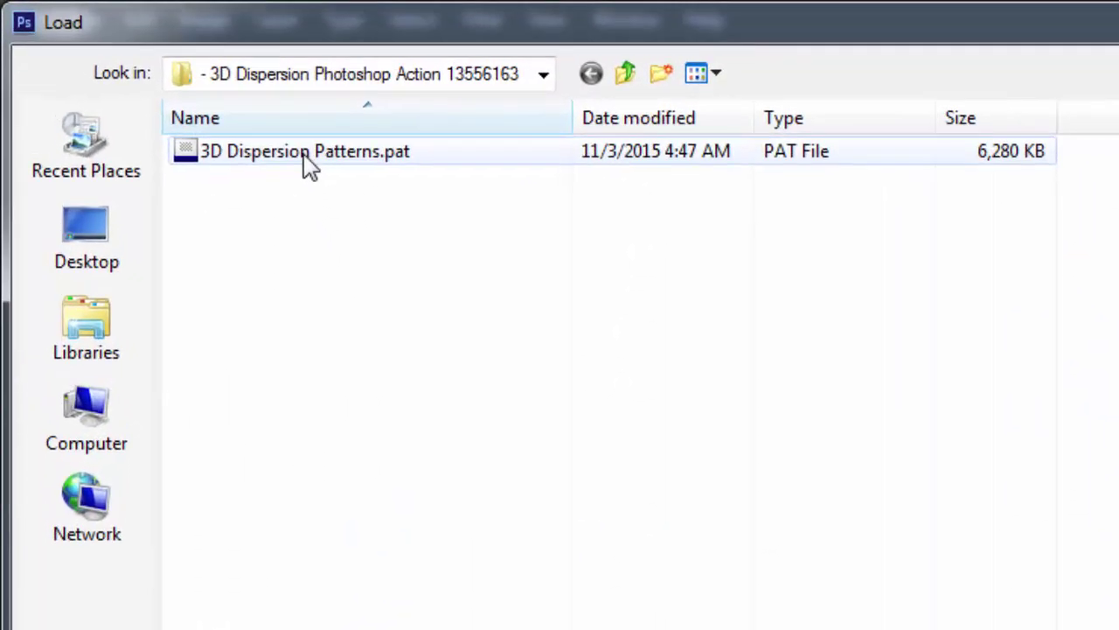
pyautogui.click(308, 158)
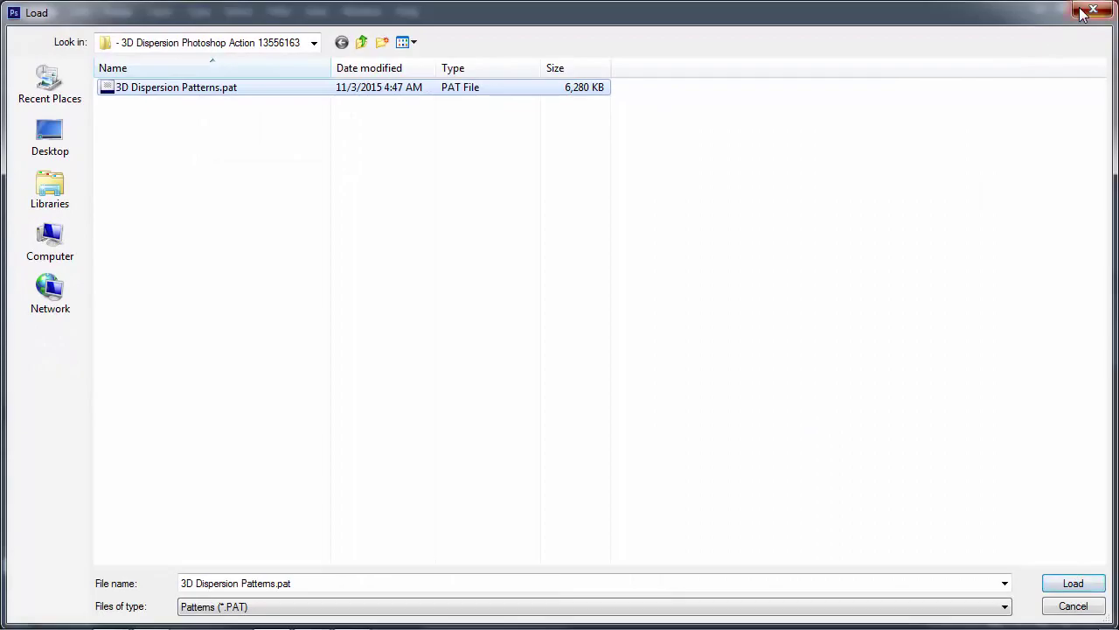
pyautogui.press('Return')
pyautogui.click(642, 172)
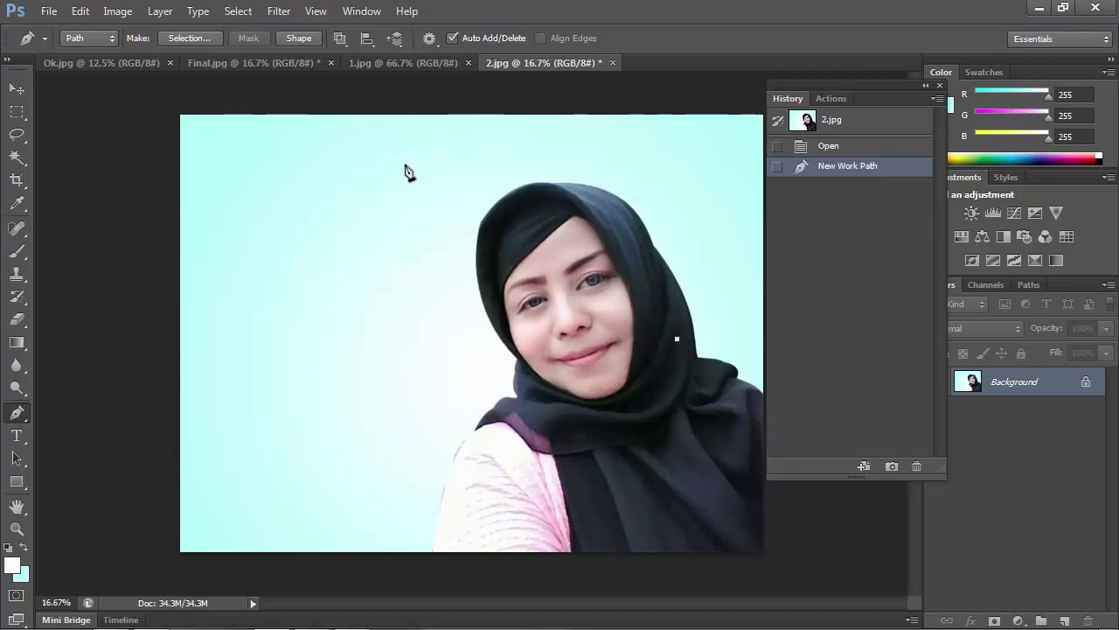
# - Show the Actions panel and load the action set from D:\3D Dispersion Effect\3D Dispersion Photoshop Action 13556163
pyautogui.click(360, 12)
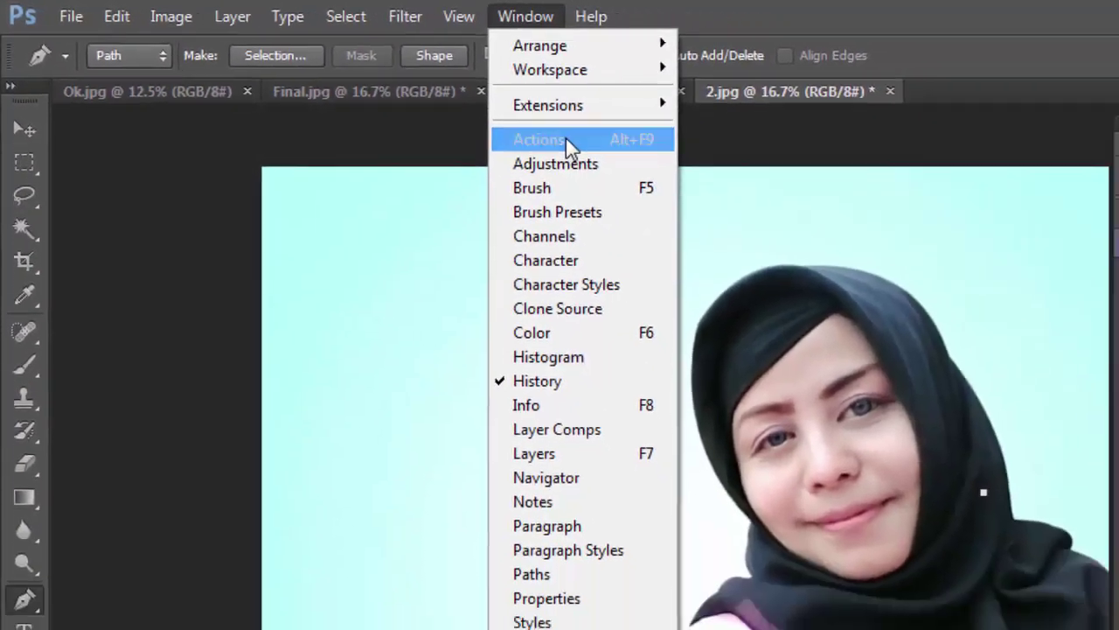
pyautogui.click(566, 139)
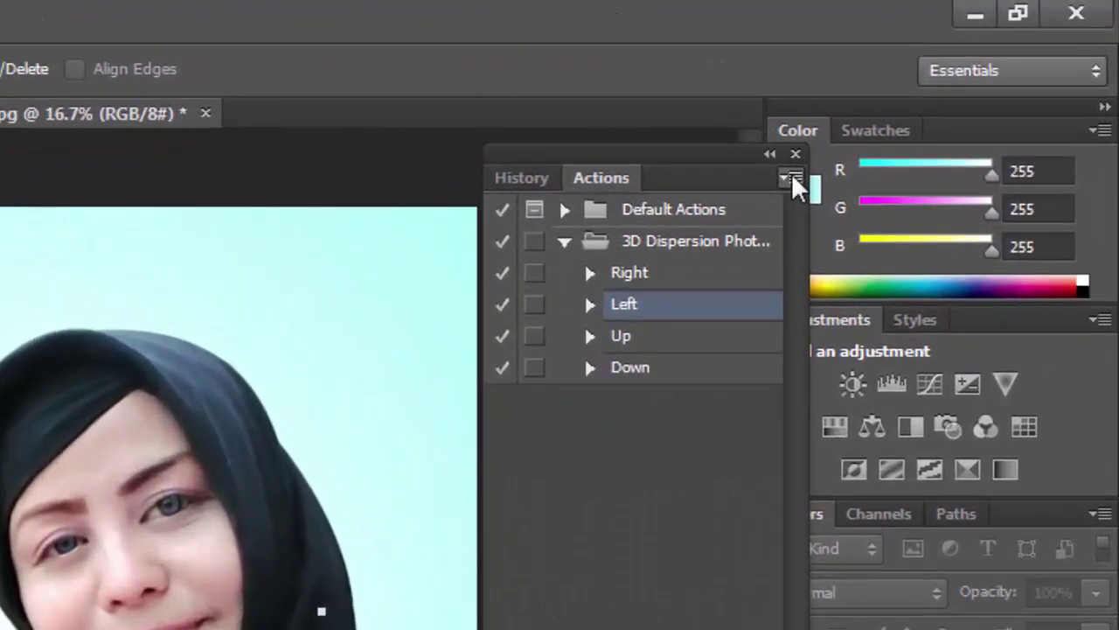
pyautogui.click(791, 173)
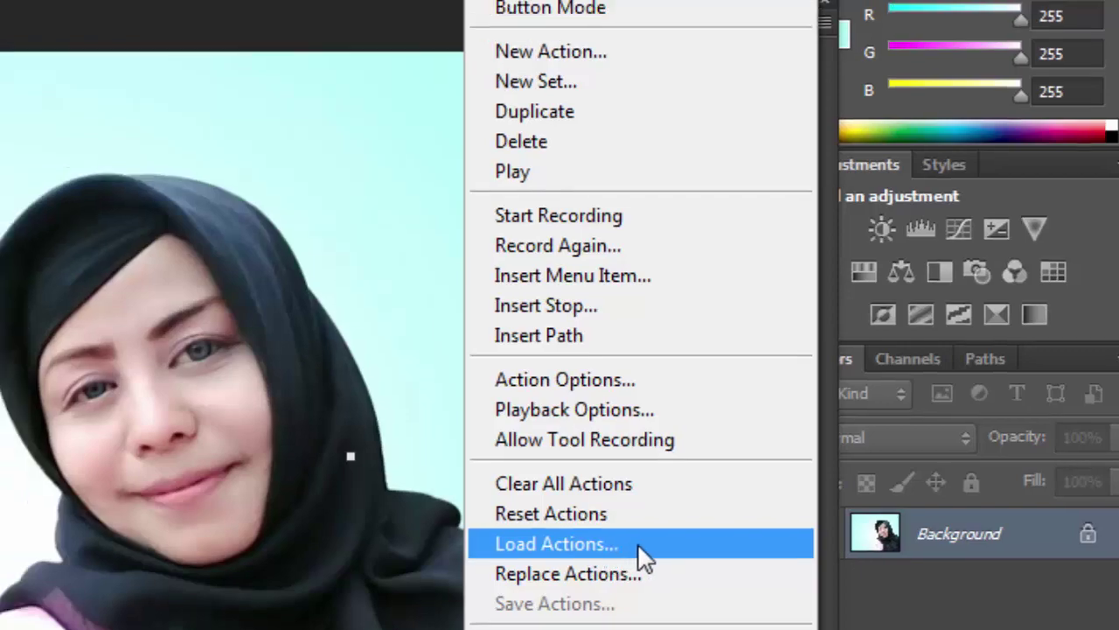
pyautogui.click(610, 540)
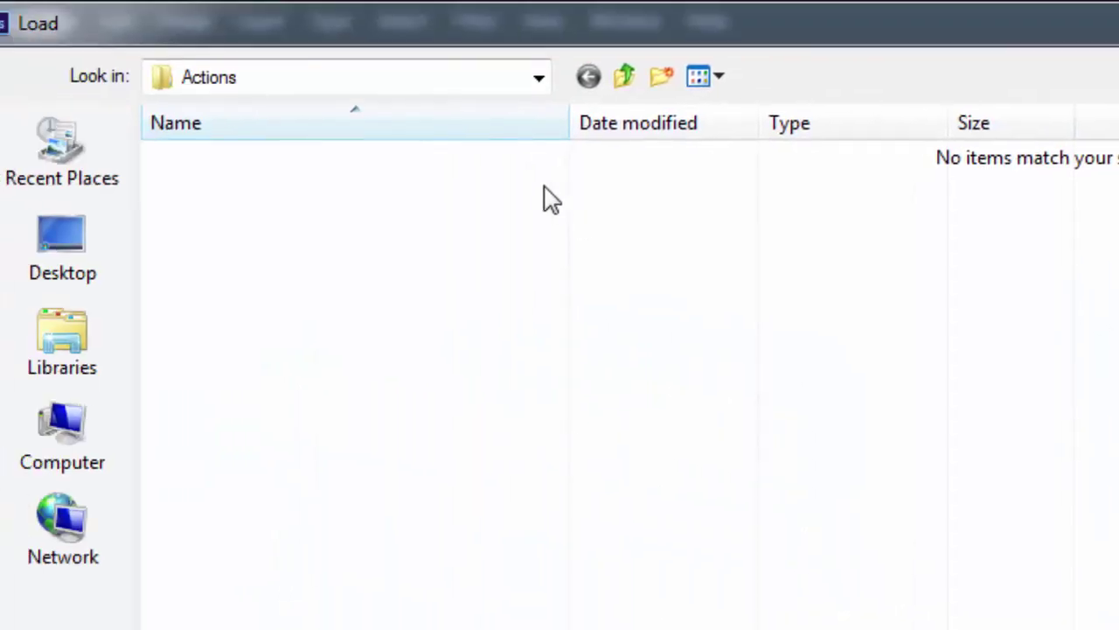
pyautogui.click(623, 78)
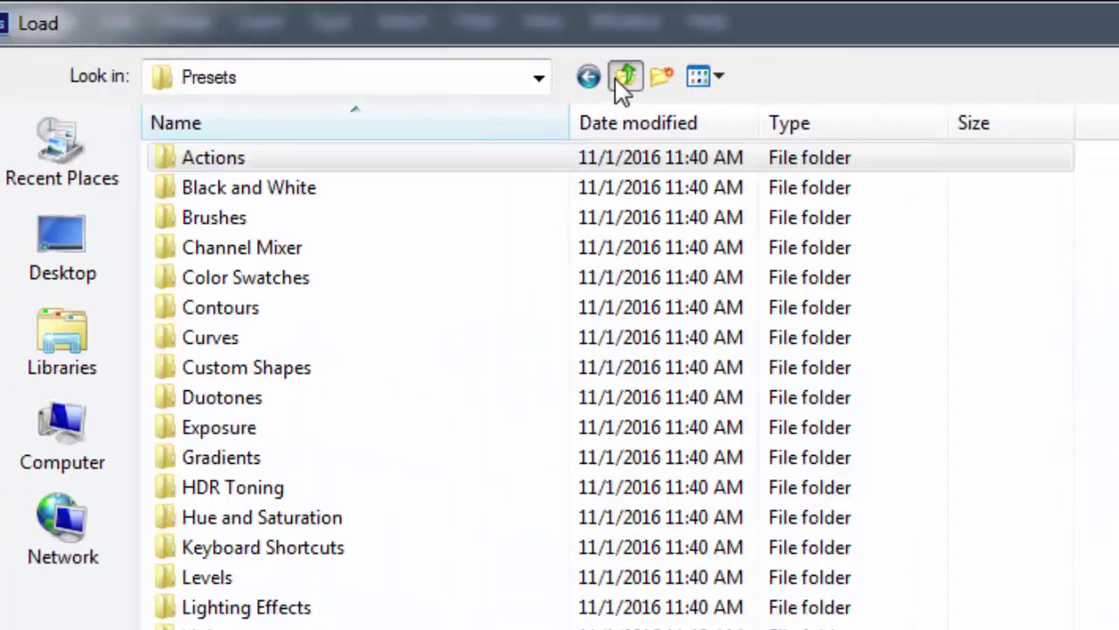
pyautogui.click(87, 428)
pyautogui.doubleClick(637, 201)
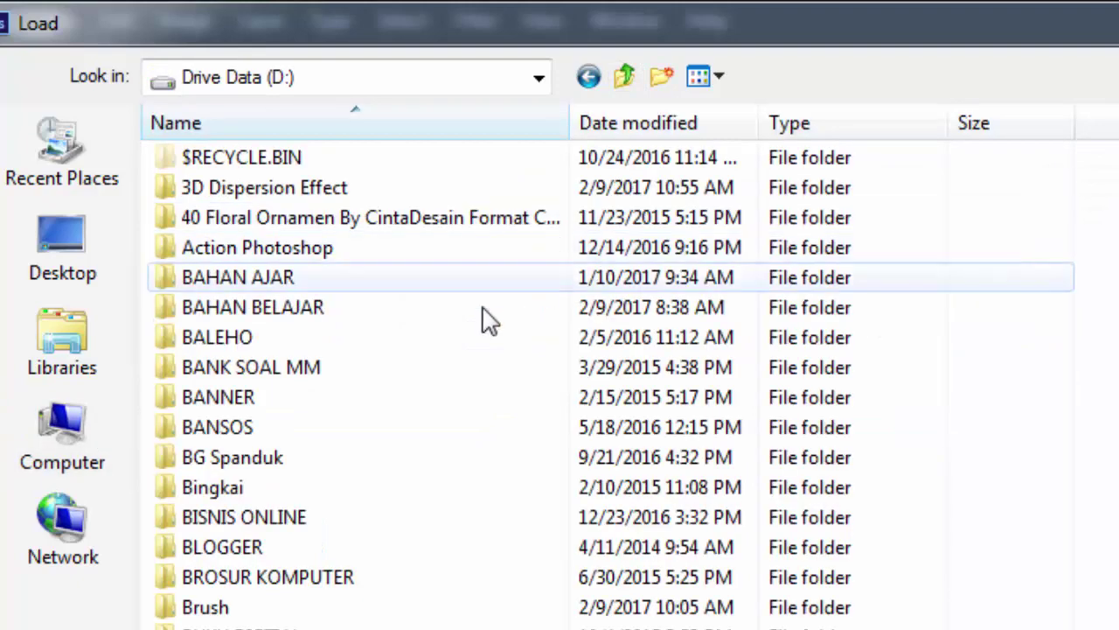
pyautogui.doubleClick(273, 189)
pyautogui.doubleClick(271, 311)
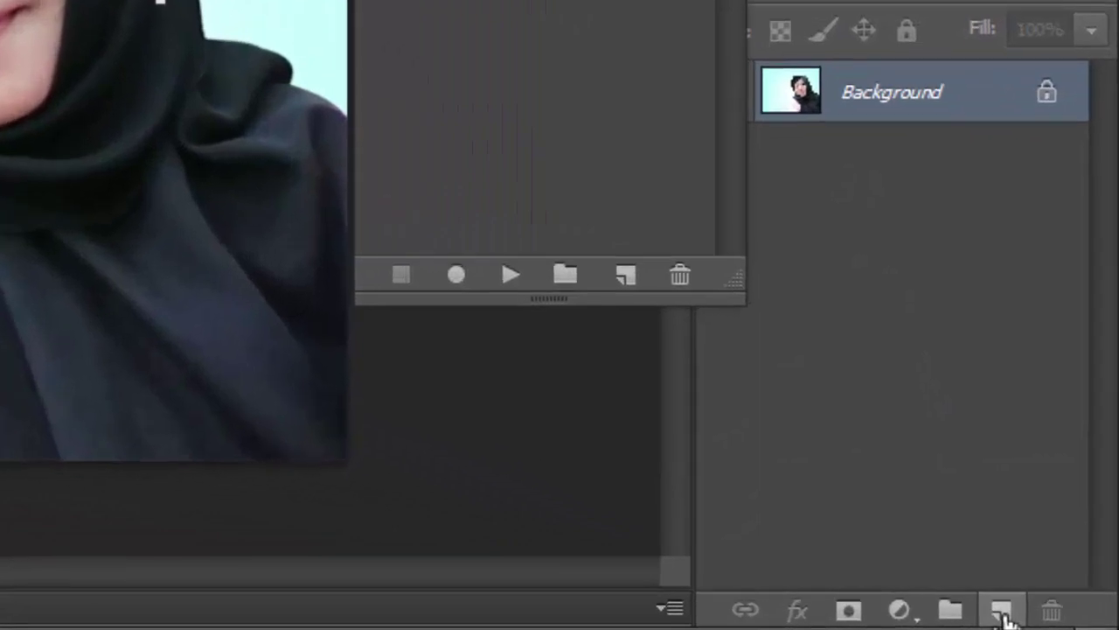
# - Add a new empty layer above Background and name it 'area'
pyautogui.click(1064, 620)
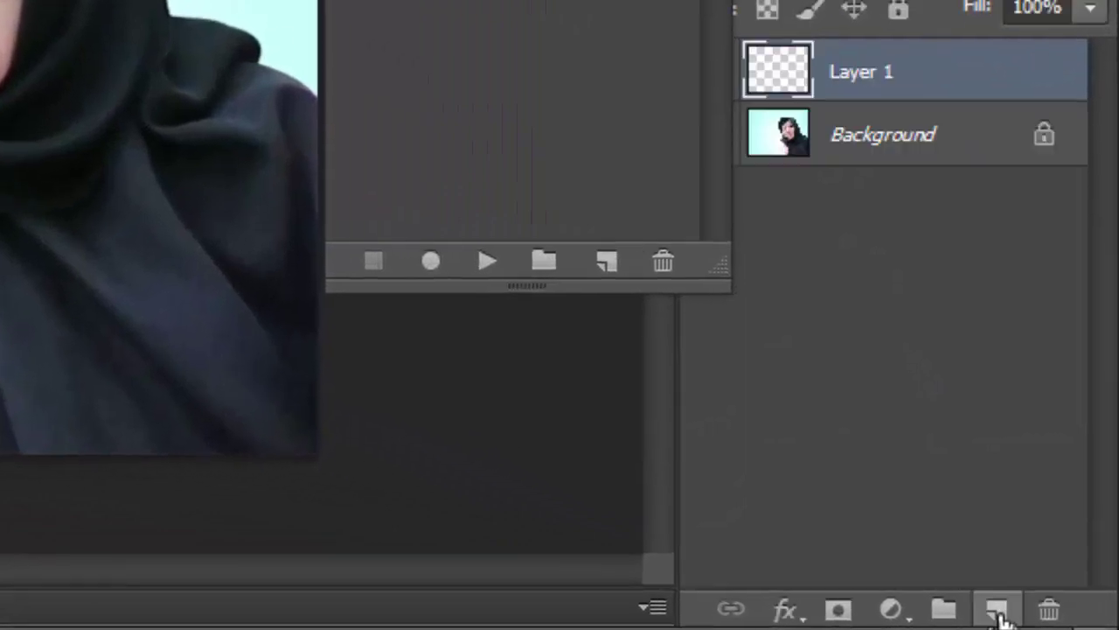
pyautogui.doubleClick(866, 79)
pyautogui.click(924, 74)
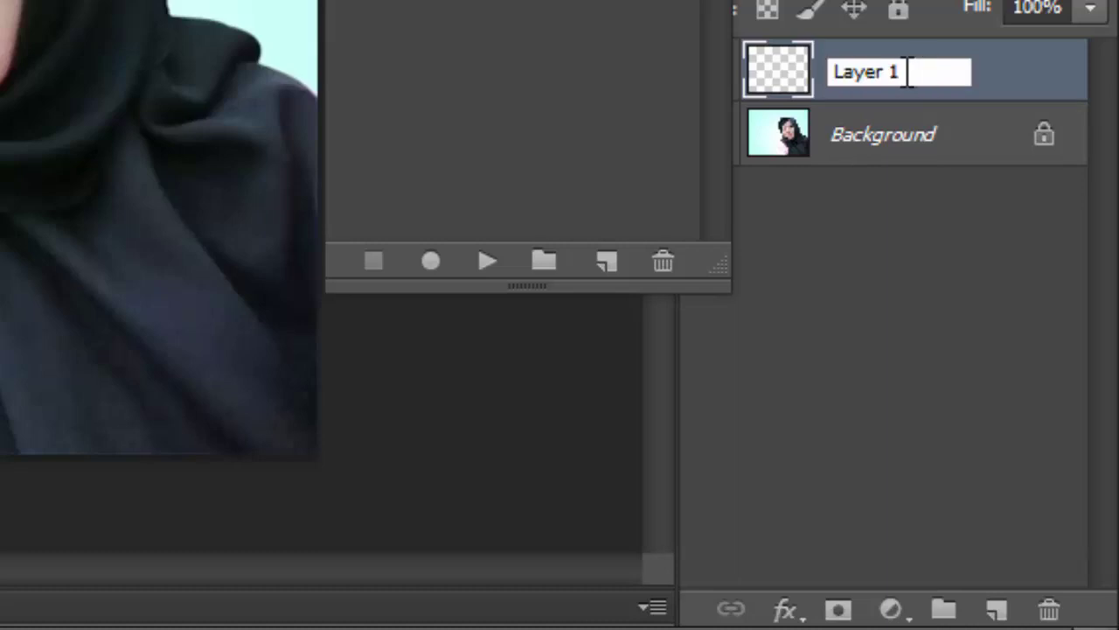
pyautogui.hotkey('ctrl', 'a')
pyautogui.write('a')
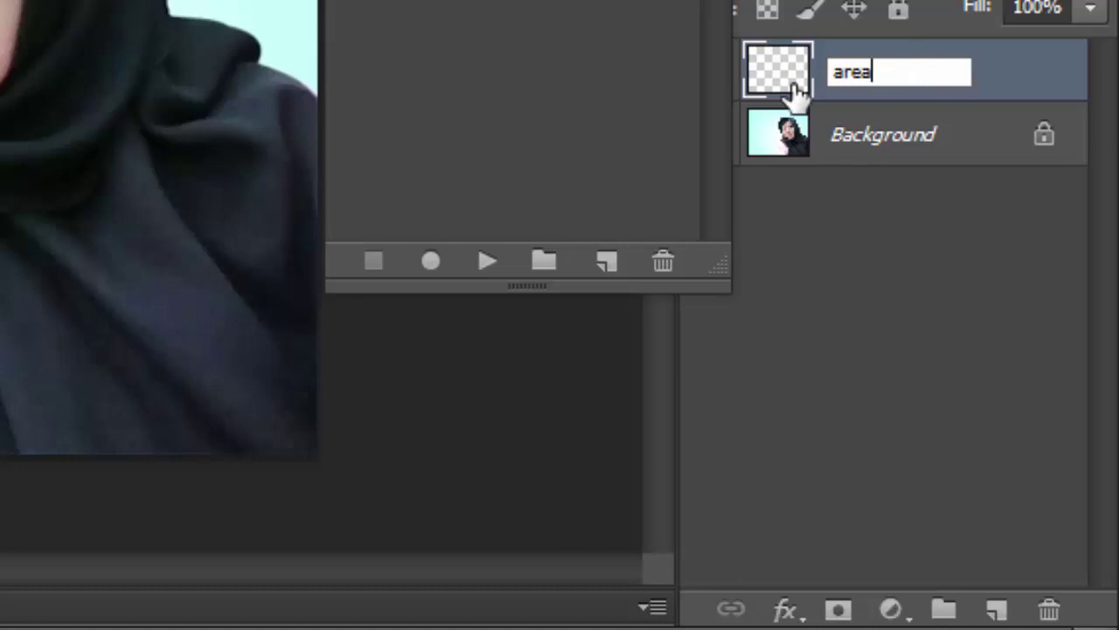
pyautogui.press('Return')
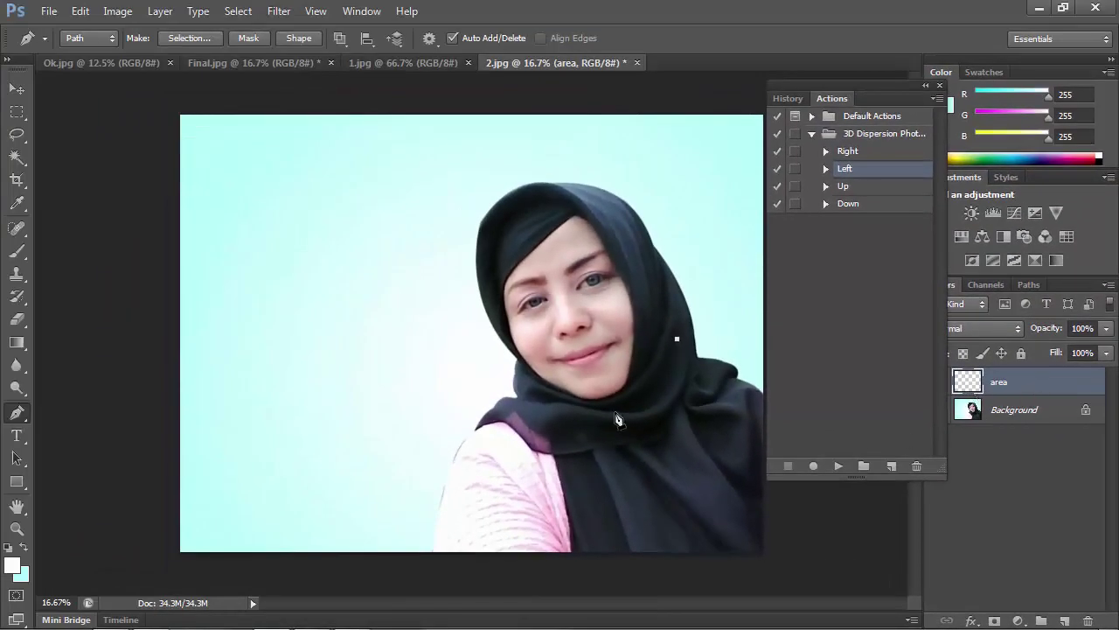
# - Select the Brush tool with a soft round brush preset
pyautogui.click(15, 253)
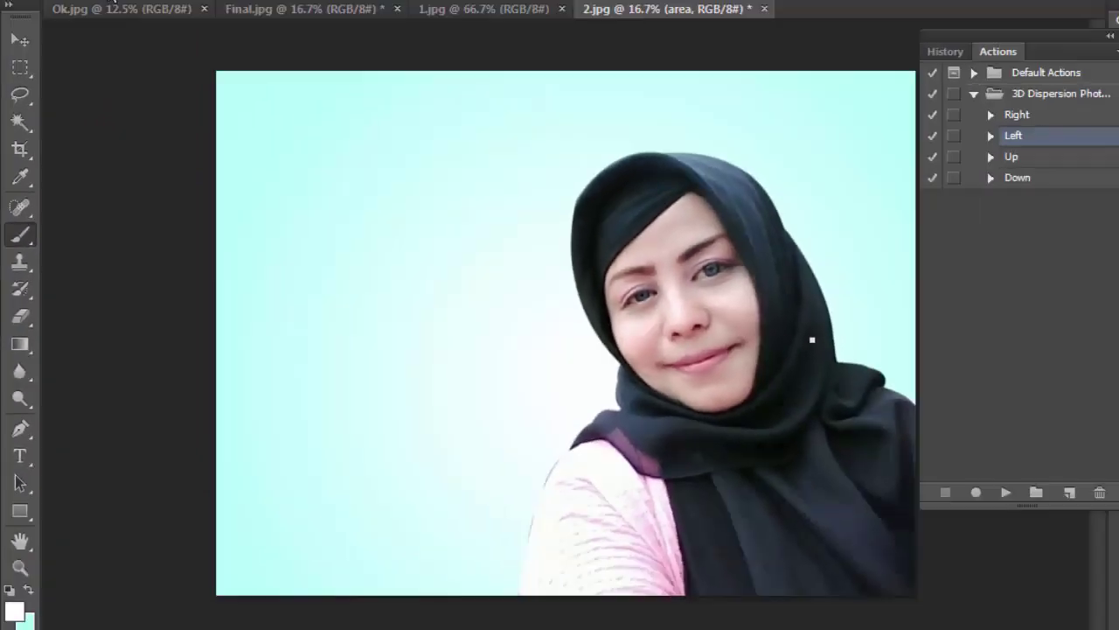
pyautogui.click(96, 46)
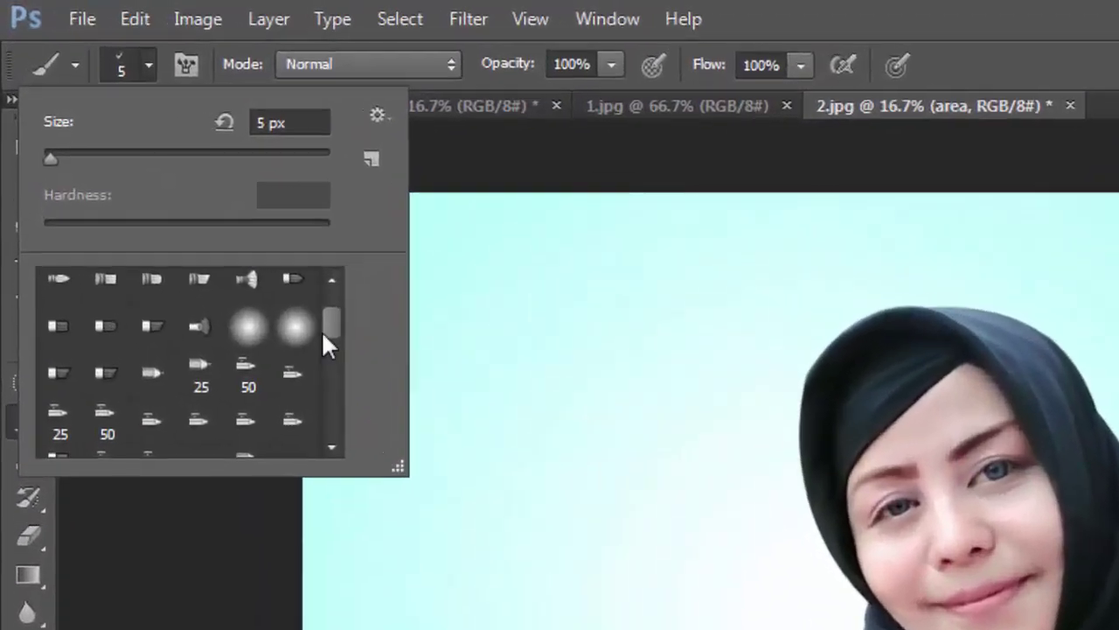
pyautogui.click(240, 203)
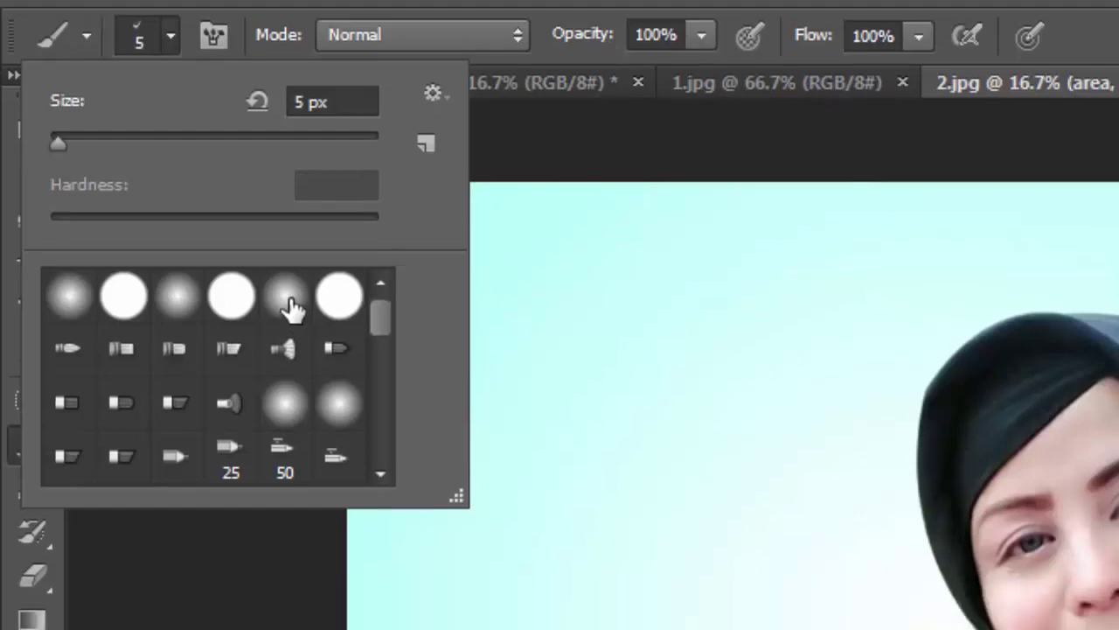
pyautogui.doubleClick(285, 341)
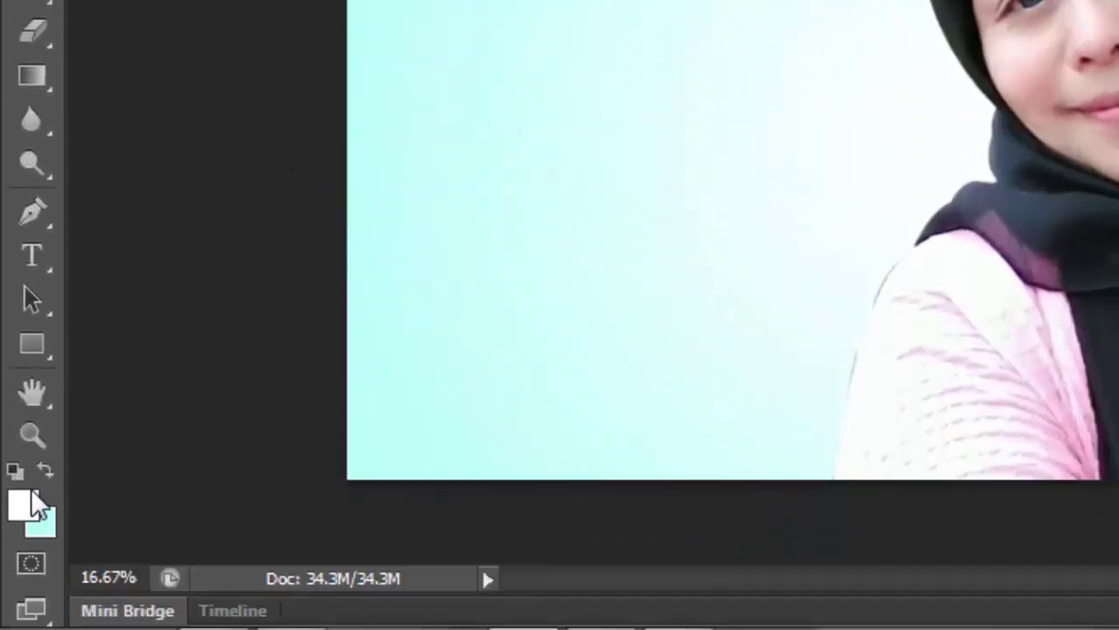
# - Set the foreground colour to pure red (ff0000)
pyautogui.click(15, 470)
pyautogui.click(20, 504)
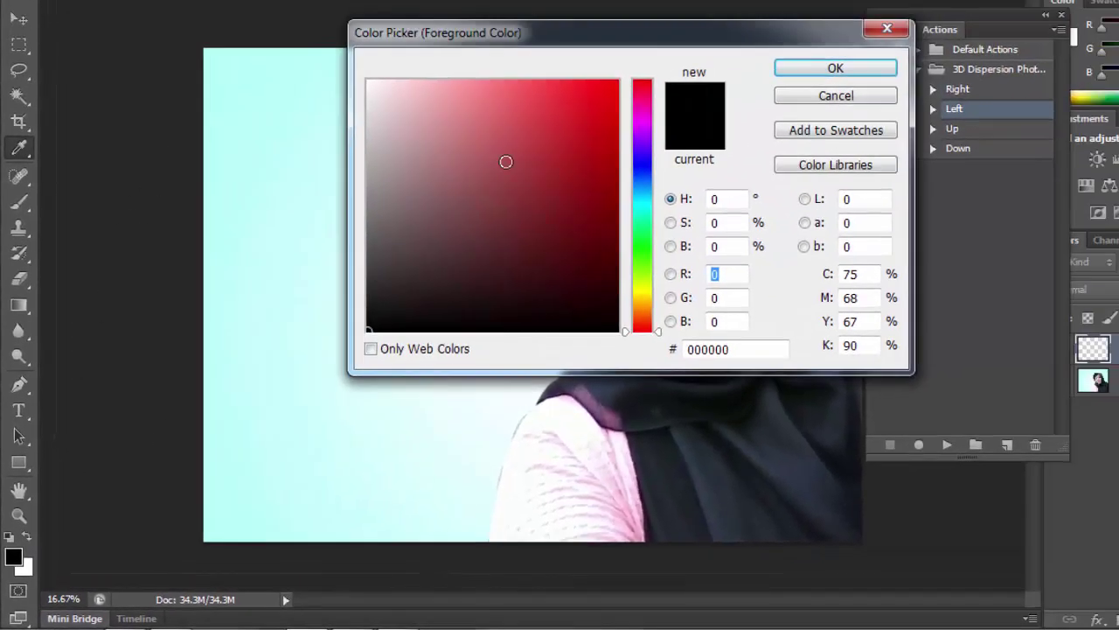
pyautogui.moveTo(506, 162); pyautogui.dragTo(637, 68)
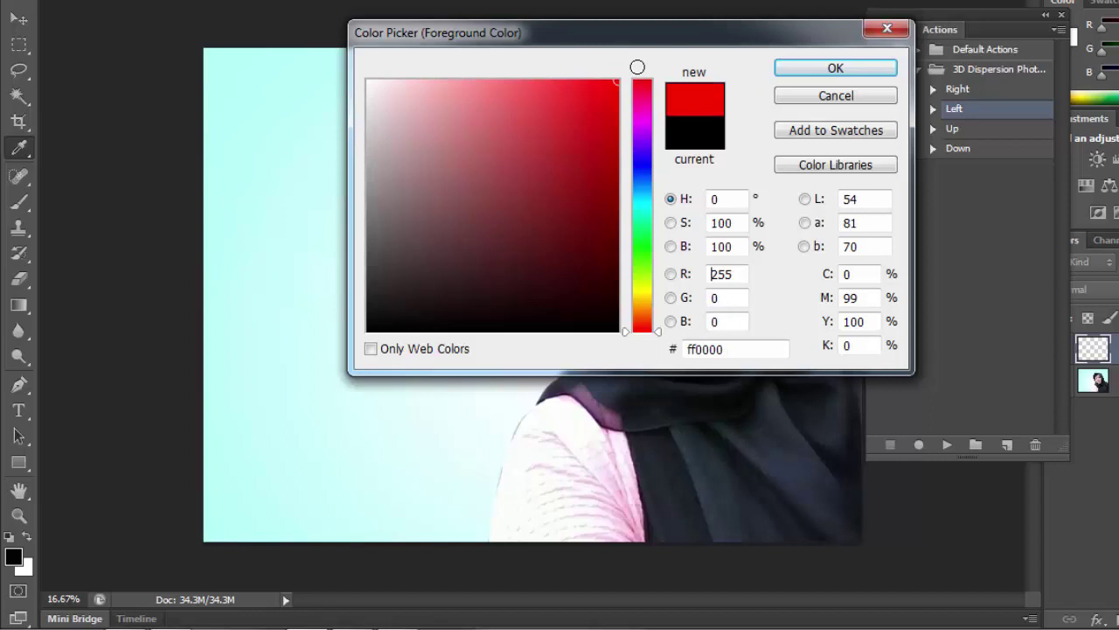
pyautogui.click(836, 69)
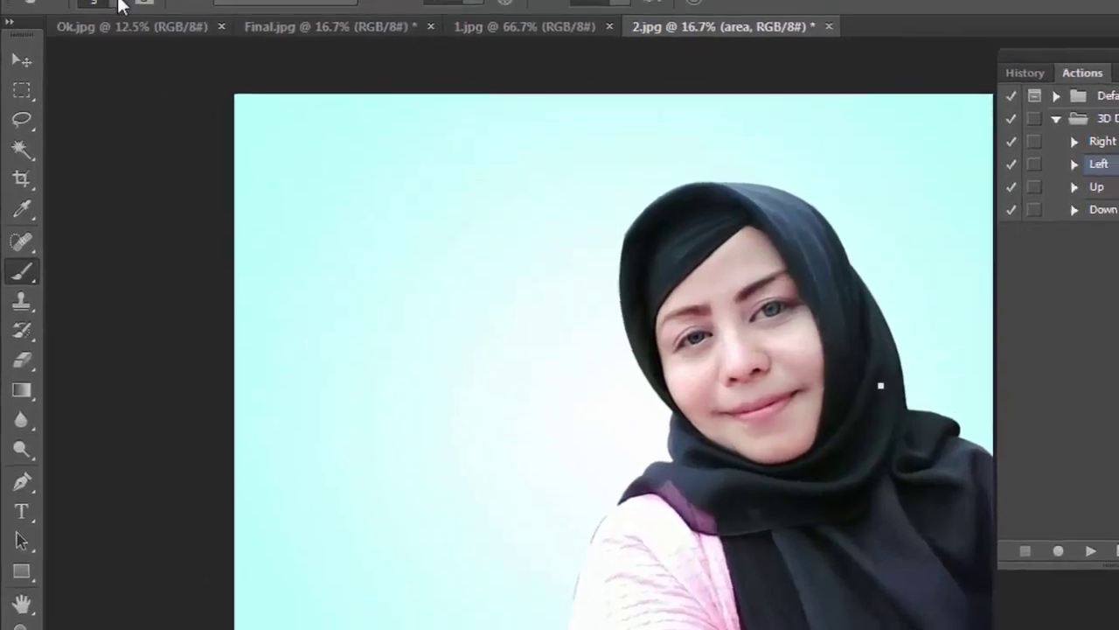
# - Enlarge the soft brush tip to 129 px at 0% hardness
pyautogui.click(129, 24)
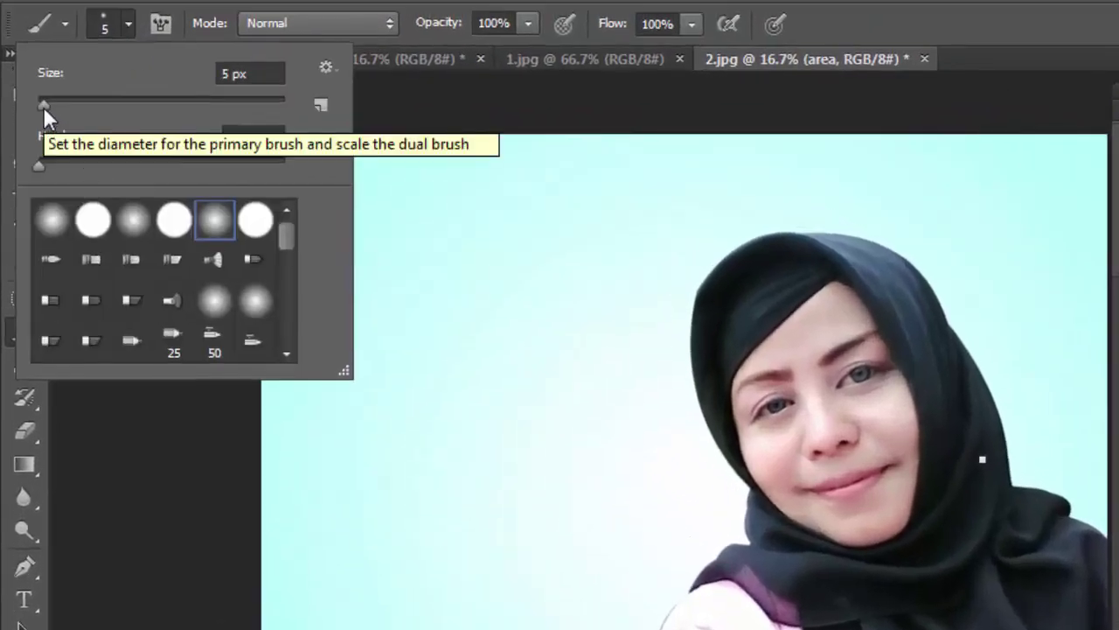
pyautogui.moveTo(43, 106); pyautogui.dragTo(106, 110)
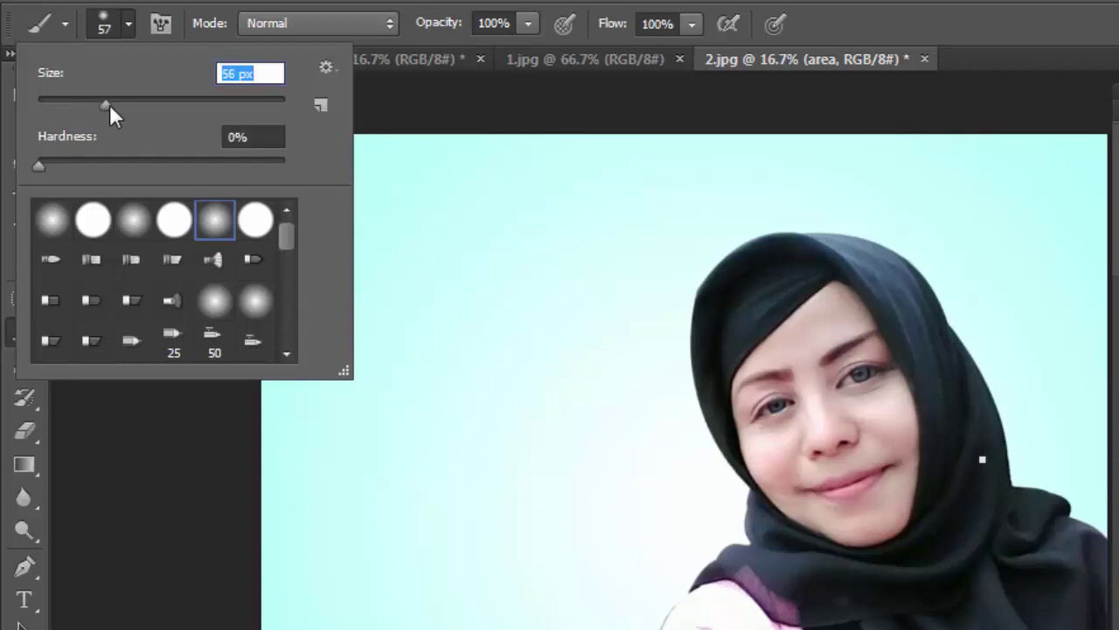
pyautogui.moveTo(109, 105); pyautogui.dragTo(179, 106)
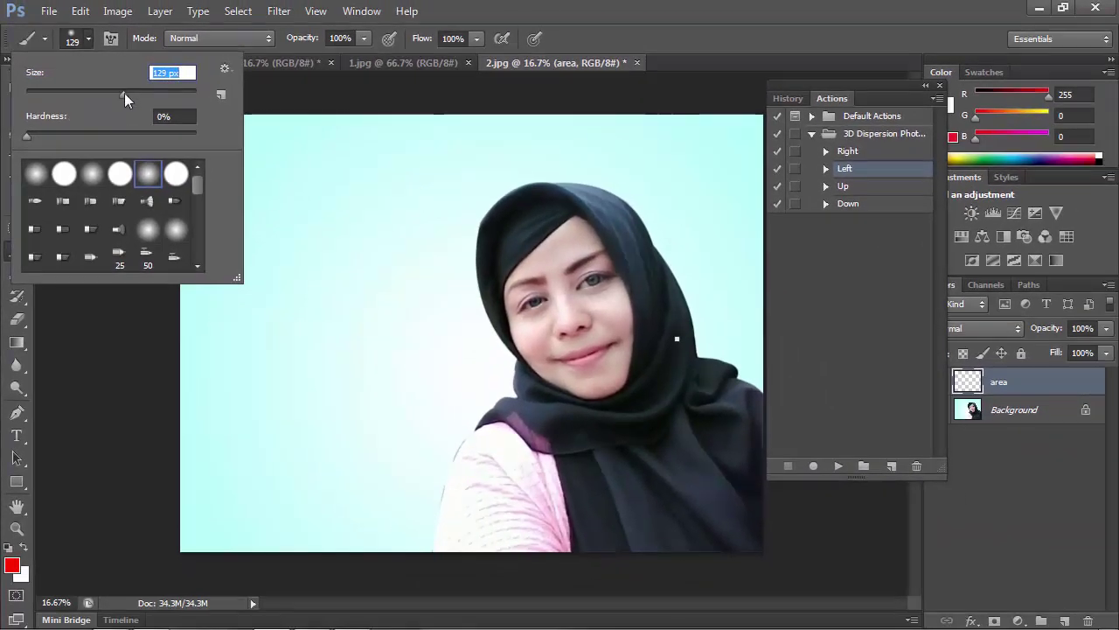
# - With a 185 px brush, paint red over the bottom edge, shoulder, left neckline and pink arm
pyautogui.moveTo(124, 97); pyautogui.dragTo(147, 96)
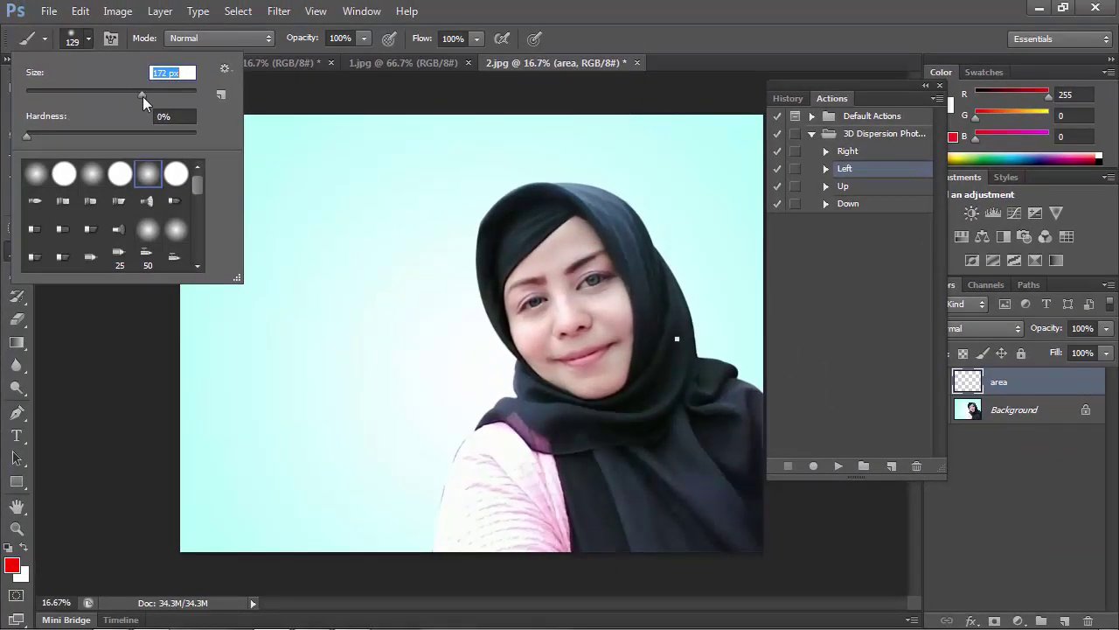
pyautogui.moveTo(443, 547)
pyautogui.mouseDown()
pyautogui.moveTo(467, 445)
pyautogui.moveTo(490, 429)
pyautogui.moveTo(523, 439)
pyautogui.moveTo(578, 547)
pyautogui.moveTo(757, 544)
pyautogui.moveTo(760, 494)
pyautogui.moveTo(757, 516)
pyautogui.moveTo(733, 529)
pyautogui.moveTo(753, 511)
pyautogui.moveTo(615, 543)
pyautogui.moveTo(704, 517)
pyautogui.moveTo(755, 483)
pyautogui.mouseUp()
pyautogui.moveTo(686, 528); pyautogui.dragTo(776, 487)
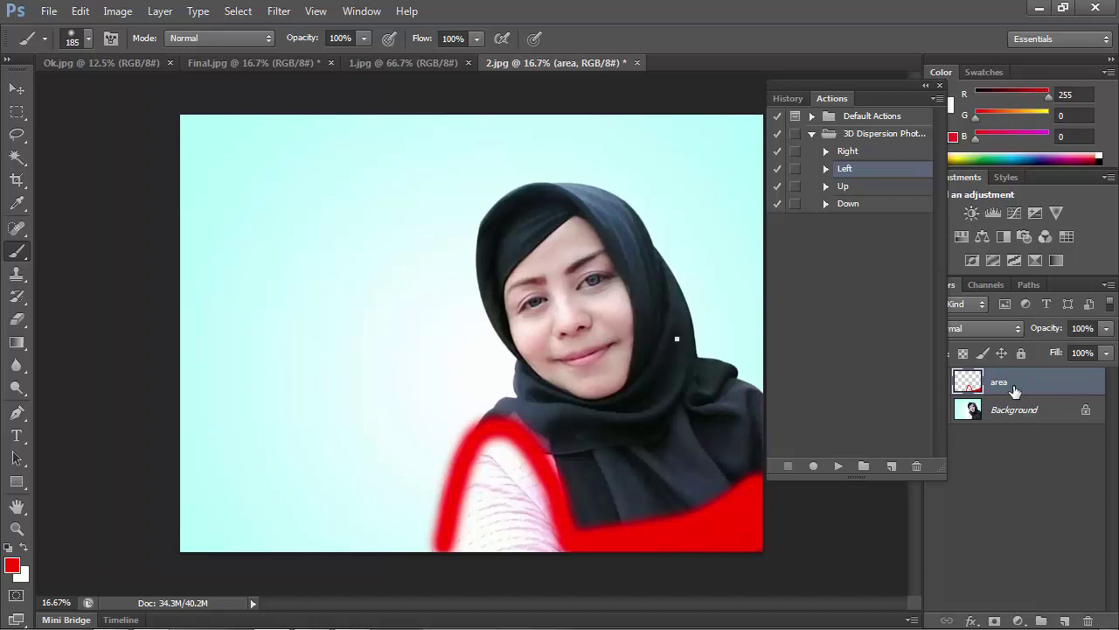
pyautogui.moveTo(511, 407)
pyautogui.mouseDown()
pyautogui.moveTo(607, 407)
pyautogui.moveTo(530, 412)
pyautogui.moveTo(622, 420)
pyautogui.moveTo(664, 409)
pyautogui.moveTo(554, 425)
pyautogui.moveTo(514, 370)
pyautogui.moveTo(481, 253)
pyautogui.moveTo(487, 213)
pyautogui.moveTo(592, 192)
pyautogui.moveTo(650, 253)
pyautogui.moveTo(583, 205)
pyautogui.moveTo(532, 233)
pyautogui.moveTo(497, 279)
pyautogui.moveTo(513, 219)
pyautogui.moveTo(530, 212)
pyautogui.moveTo(495, 315)
pyautogui.mouseUp()
pyautogui.moveTo(442, 466)
pyautogui.mouseDown()
pyautogui.moveTo(457, 530)
pyautogui.moveTo(475, 489)
pyautogui.moveTo(509, 472)
pyautogui.moveTo(554, 515)
pyautogui.moveTo(539, 479)
pyautogui.moveTo(489, 462)
pyautogui.moveTo(493, 443)
pyautogui.moveTo(508, 461)
pyautogui.moveTo(454, 542)
pyautogui.moveTo(481, 506)
pyautogui.moveTo(534, 510)
pyautogui.moveTo(575, 545)
pyautogui.mouseUp()
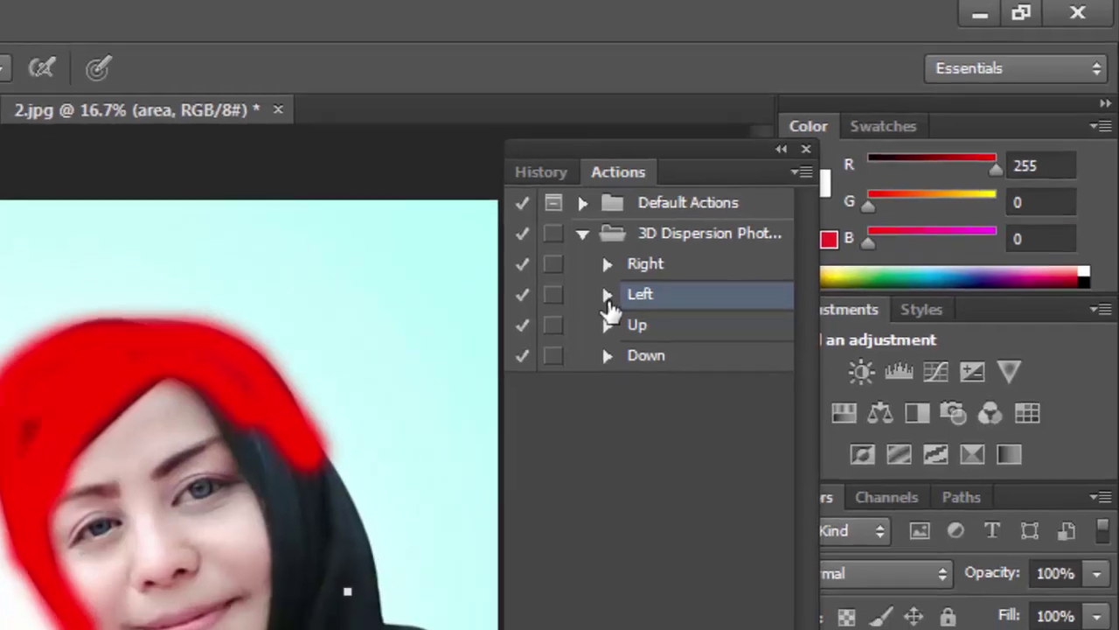
# - Expand and play the Left action from the 3D Dispersion set
pyautogui.click(585, 307)
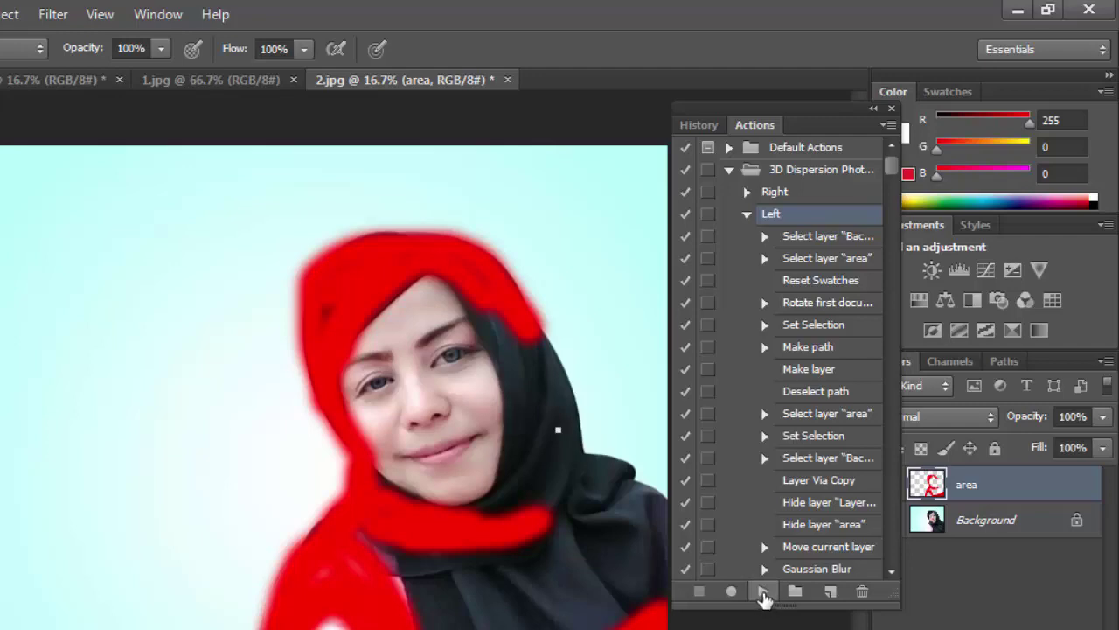
pyautogui.click(763, 592)
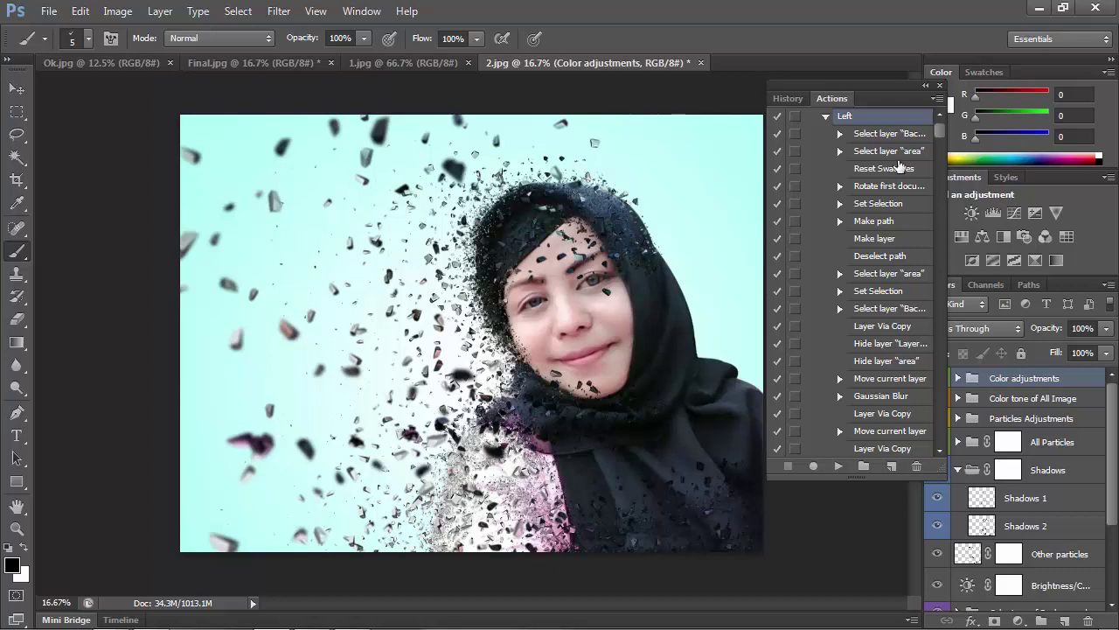
# - Move the Actions panel off the photo and compare the image with and without All Particles
pyautogui.moveTo(887, 97); pyautogui.dragTo(103, 114)
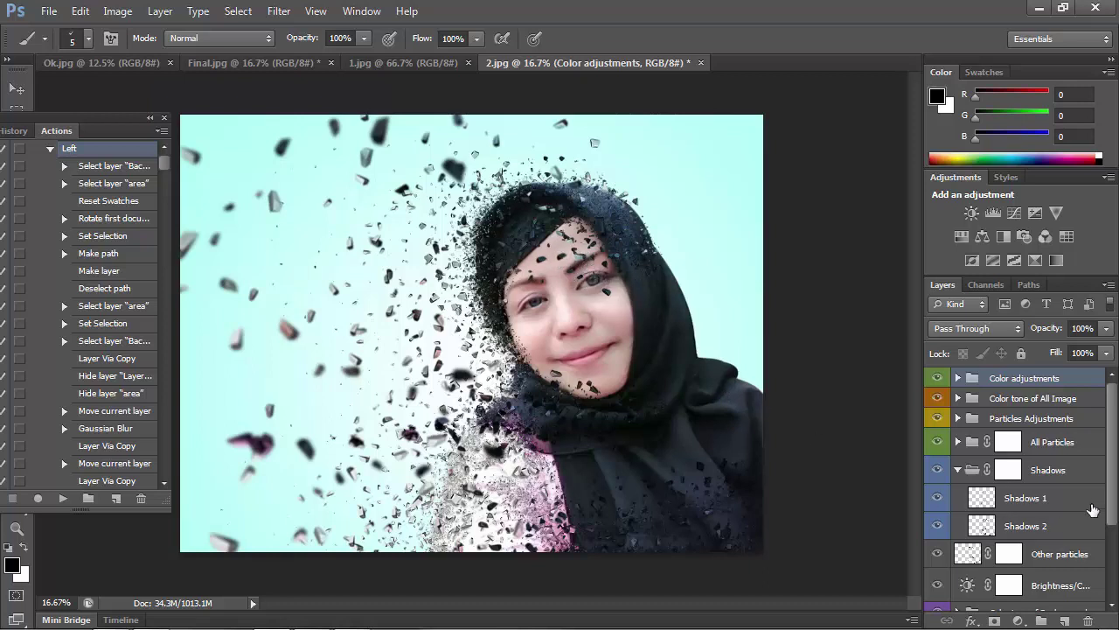
pyautogui.scroll(-1, 1117, 462)
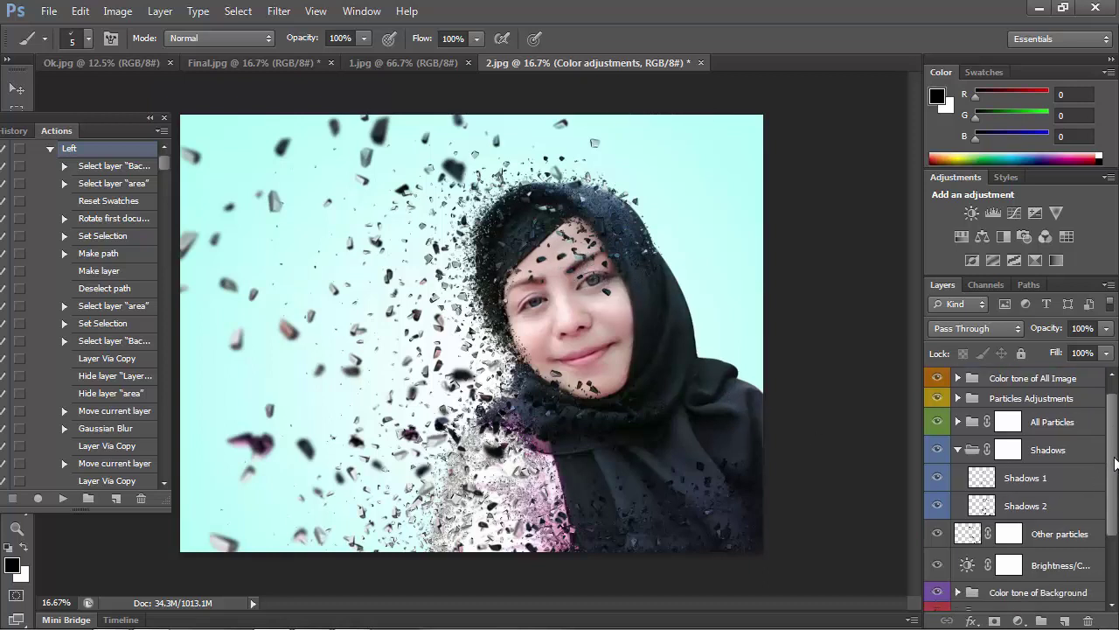
pyautogui.scroll(-2, 1116, 462)
pyautogui.scroll(2, 1117, 462)
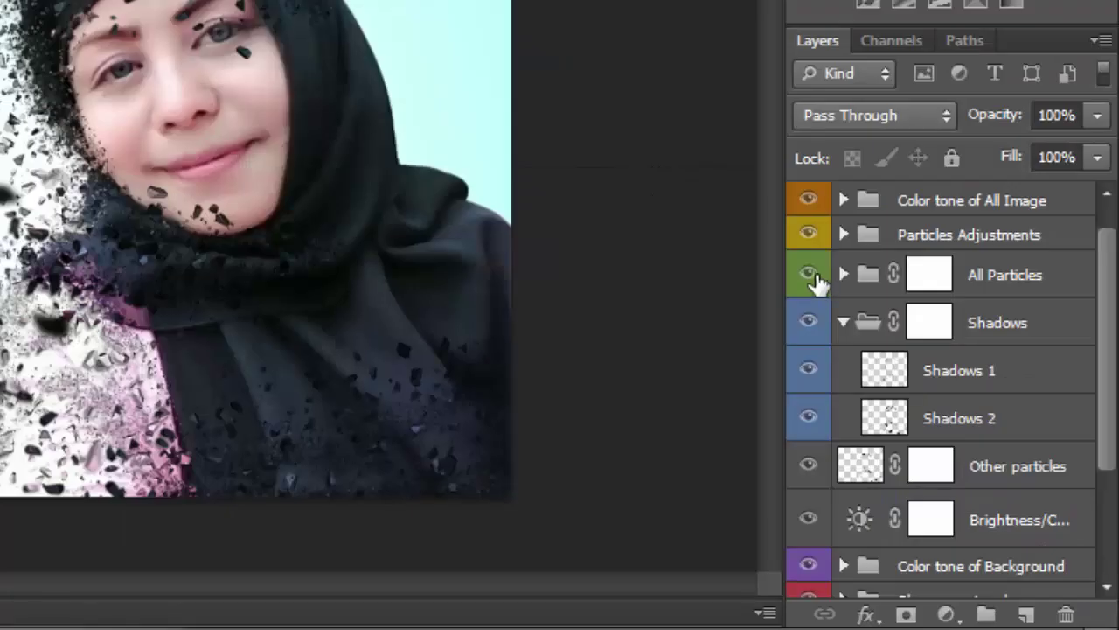
pyautogui.click(937, 422)
# - Expand All Particles, select the Blurred Particles group and switch to the Eraser
pyautogui.click(844, 276)
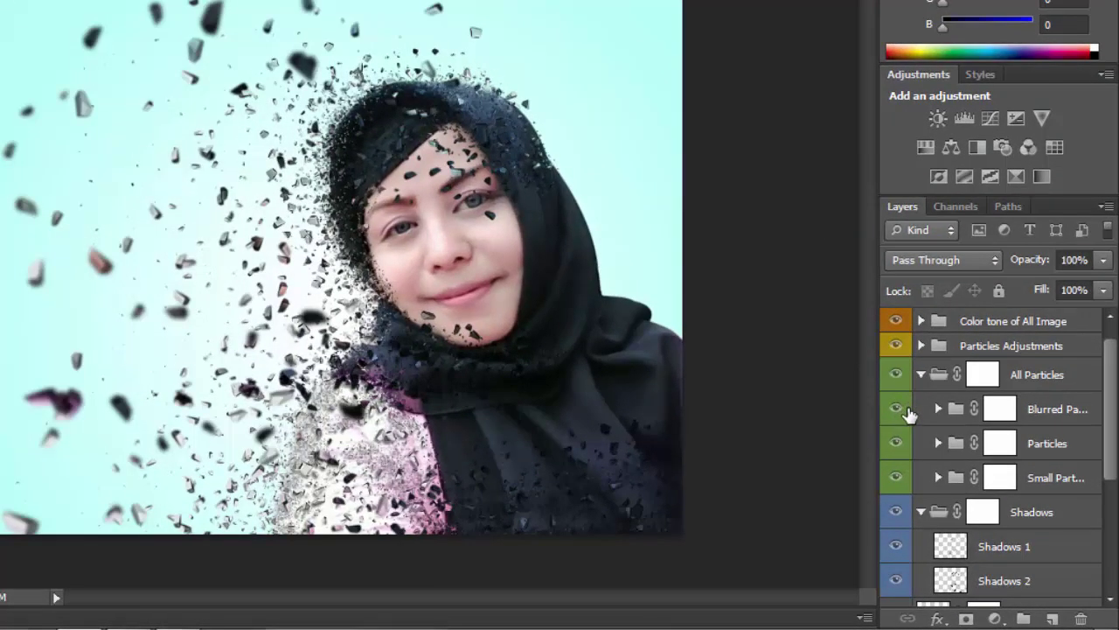
pyautogui.click(1042, 412)
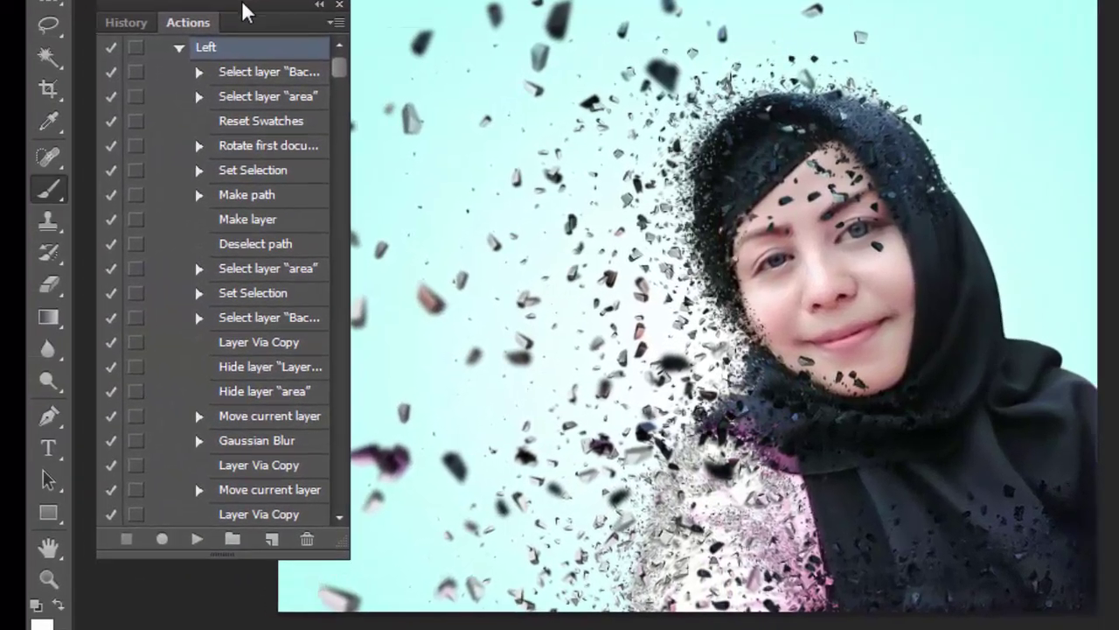
pyautogui.click(48, 284)
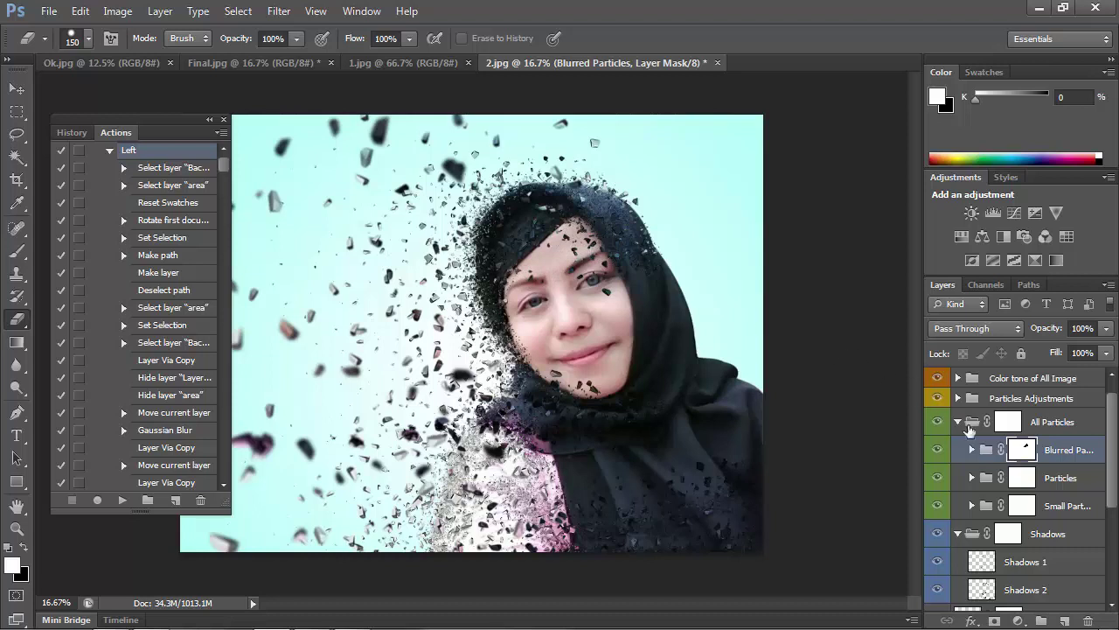
# - On the Particles group's mask, erase the particle fragments covering the face near the chin
pyautogui.click(937, 481)
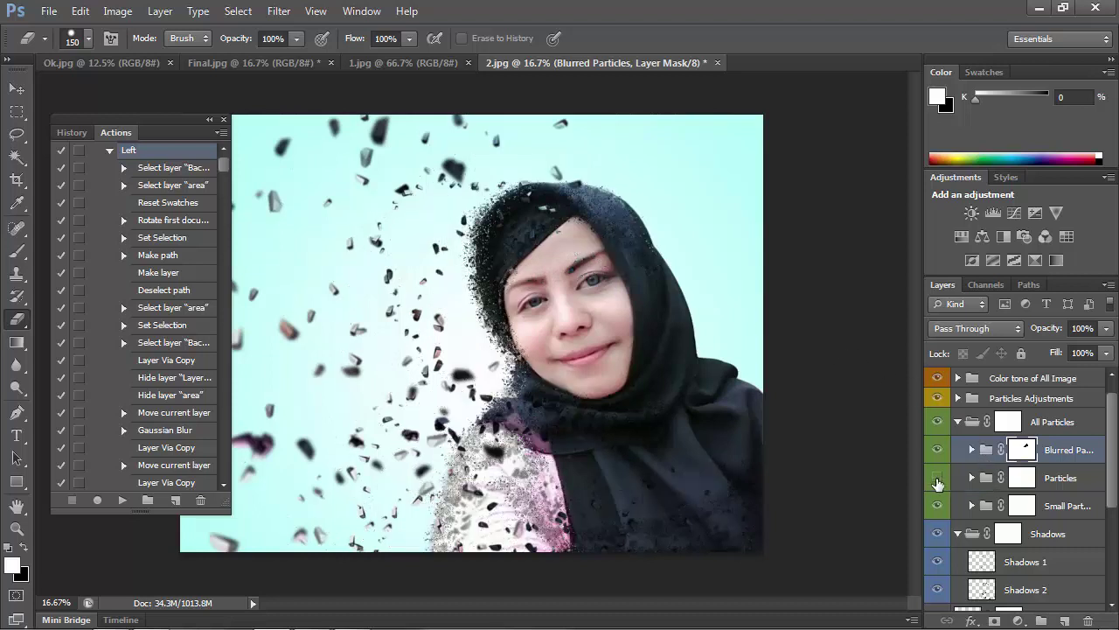
pyautogui.click(1061, 484)
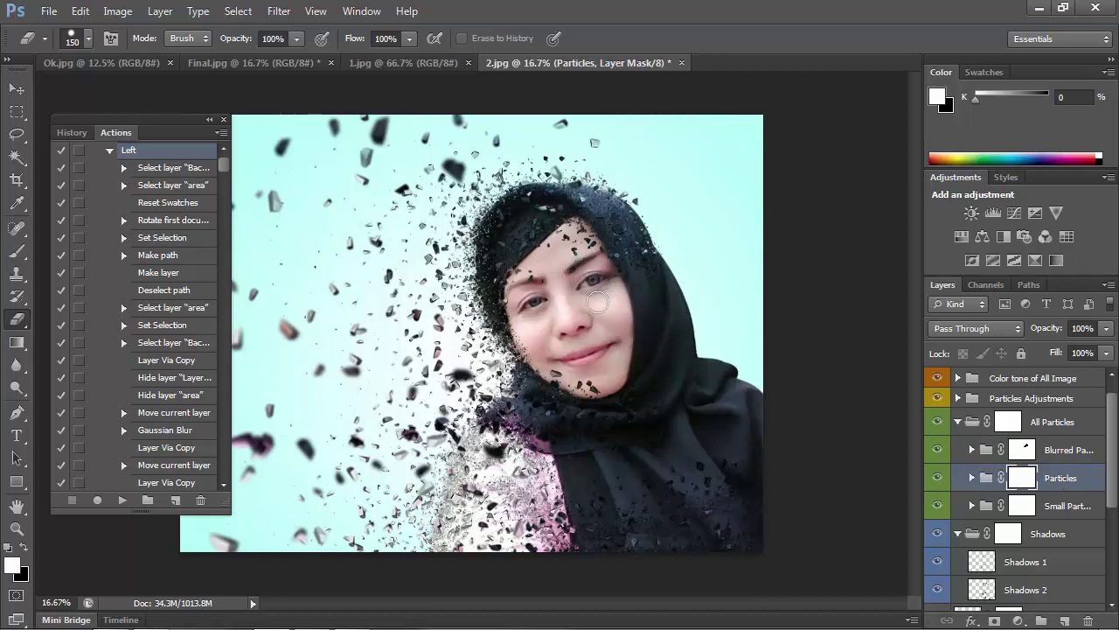
pyautogui.moveTo(552, 374)
pyautogui.mouseDown()
pyautogui.moveTo(595, 384)
pyautogui.moveTo(555, 362)
pyautogui.moveTo(607, 297)
pyautogui.moveTo(606, 272)
pyautogui.moveTo(608, 297)
pyautogui.mouseUp()
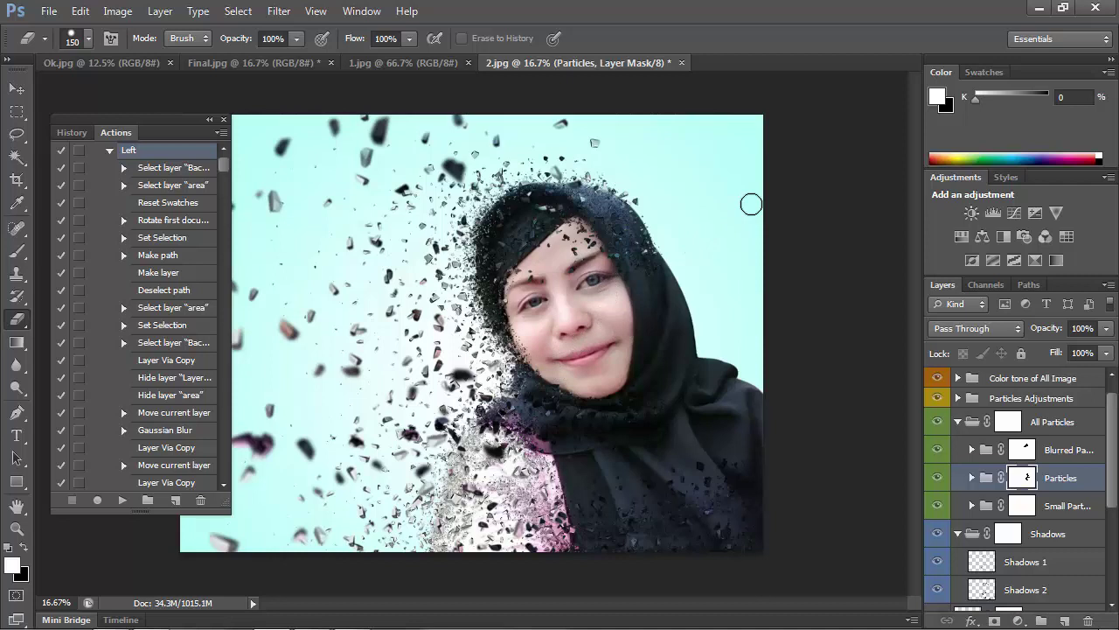